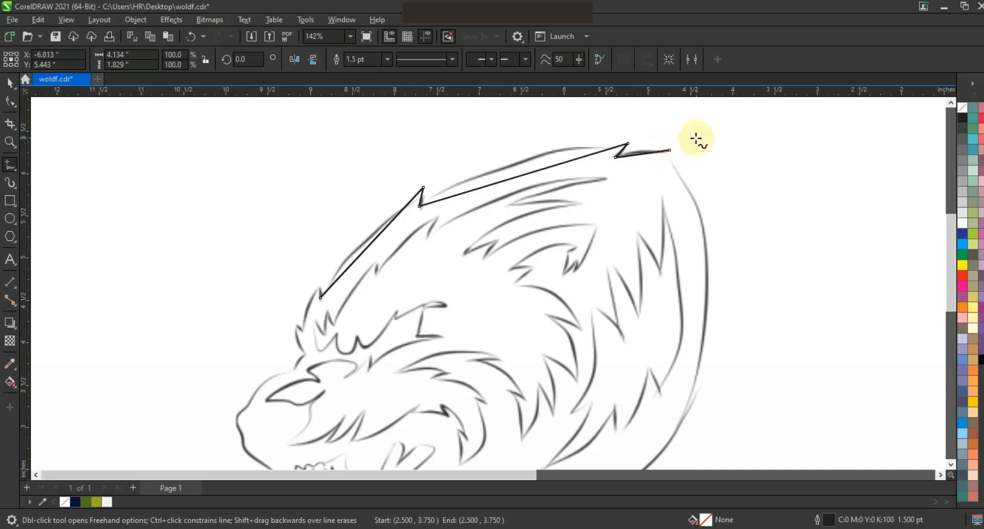
Complete the outline's back edge down to the neck and set its outline width to 3.0 pt.
key(space)
key(space)
click(683, 144)
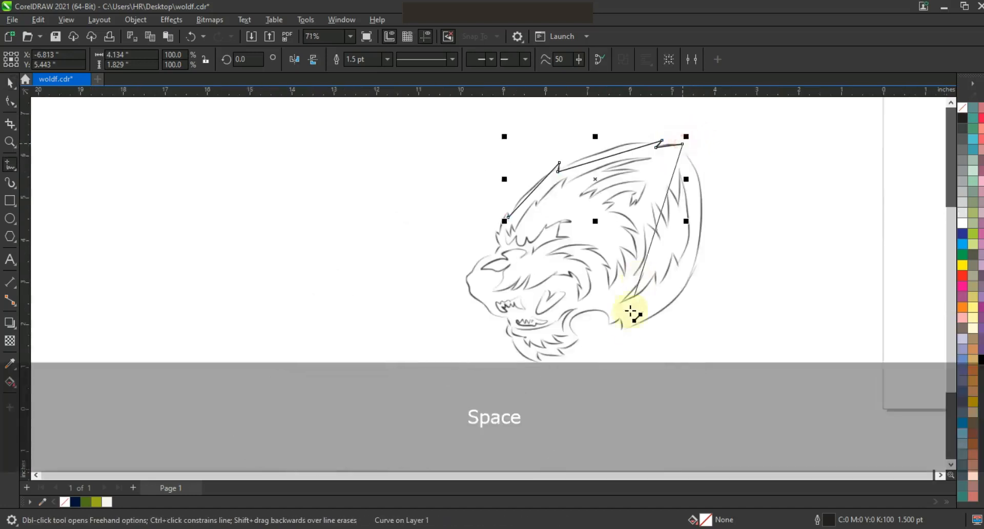
click(623, 328)
click(387, 59)
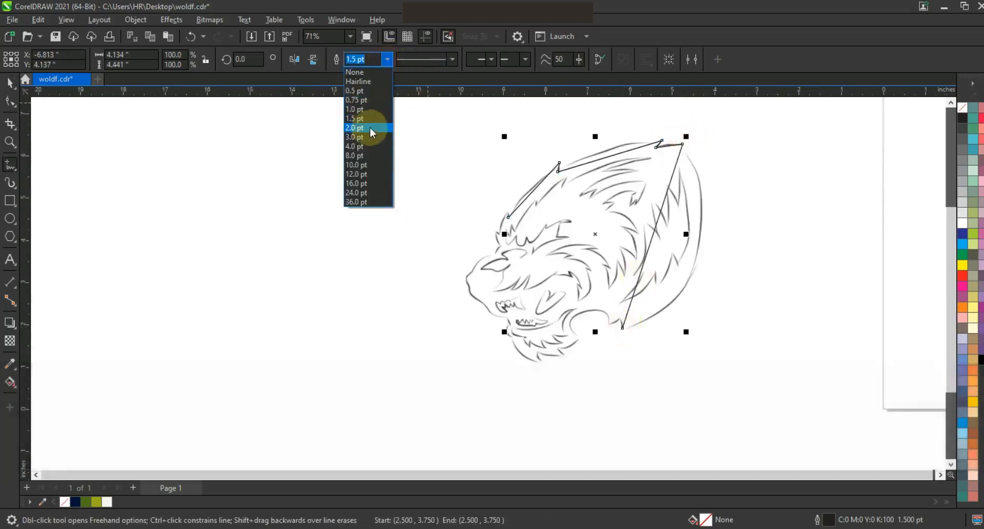
click(370, 137)
Bend the segments along the head's top edge into curves that follow the sketch, using the Shape tool.
key(F10)
drag(397, 123, 737, 348)
key(shift+F2)
key(Escape)
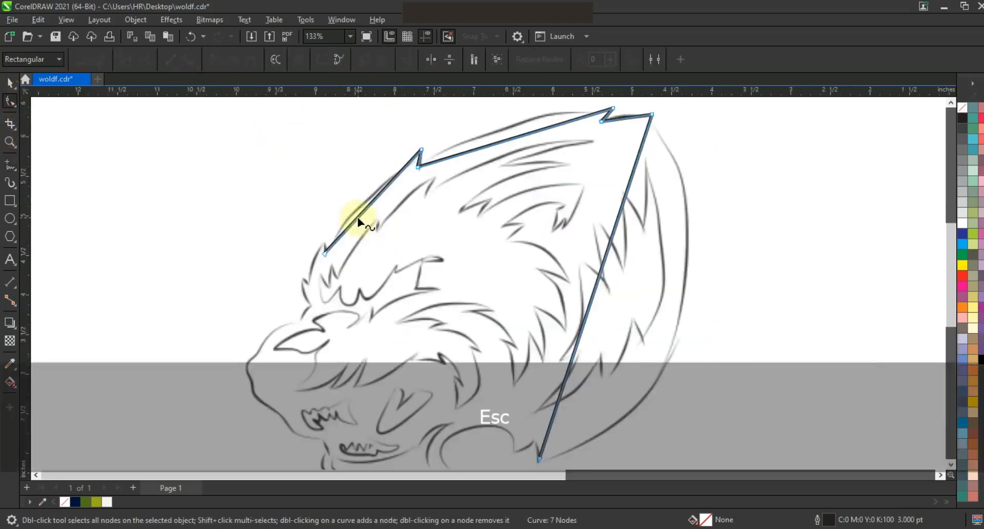
drag(357, 213, 349, 210)
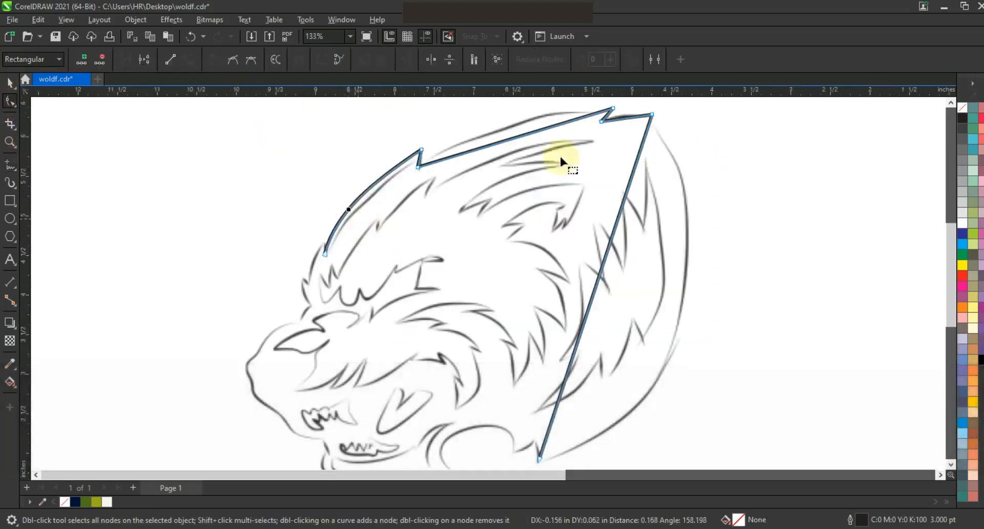
drag(508, 144, 500, 125)
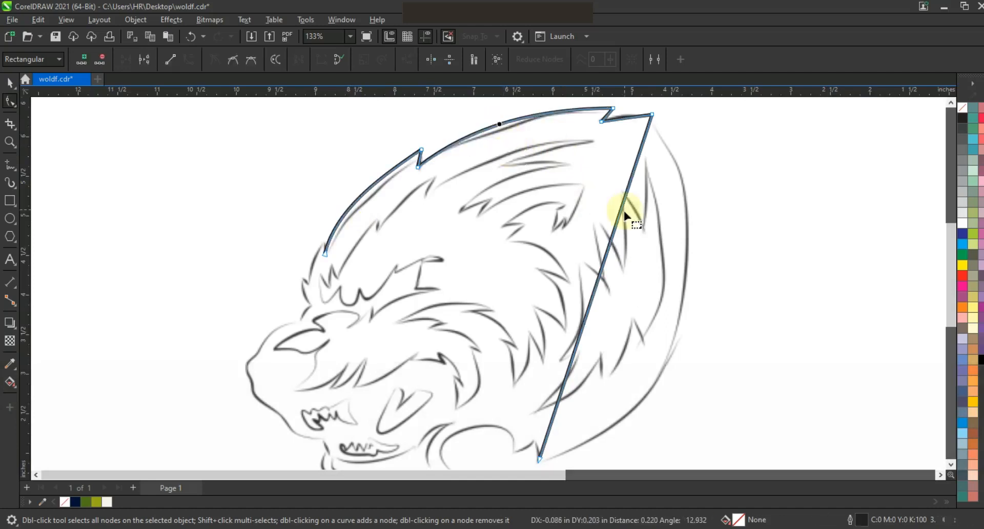
drag(628, 121, 626, 117)
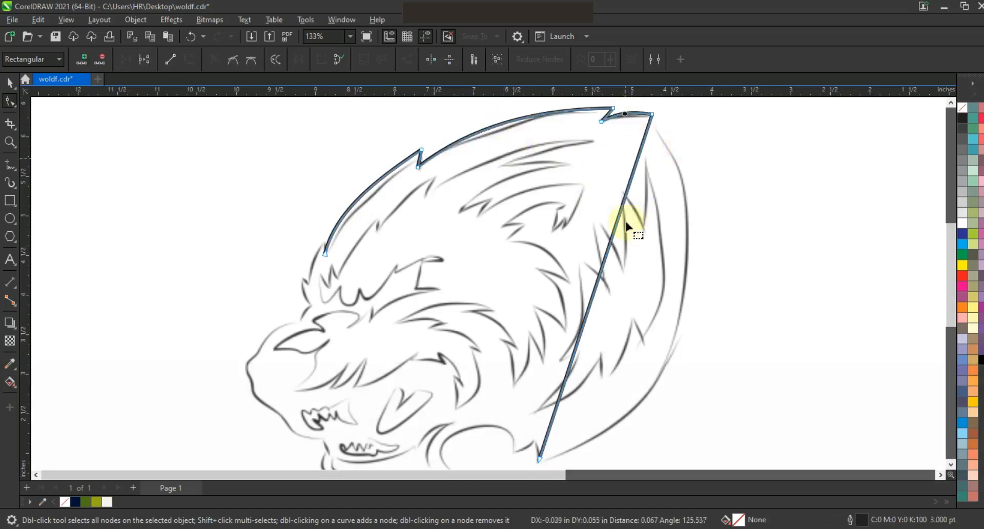
Adjust the back edge's curve handles so it follows the back of the head.
key(F3)
drag(604, 262, 677, 241)
mouse_move(631, 328)
mouse_down()
mouse_move(637, 341)
mouse_move(644, 330)
mouse_up()
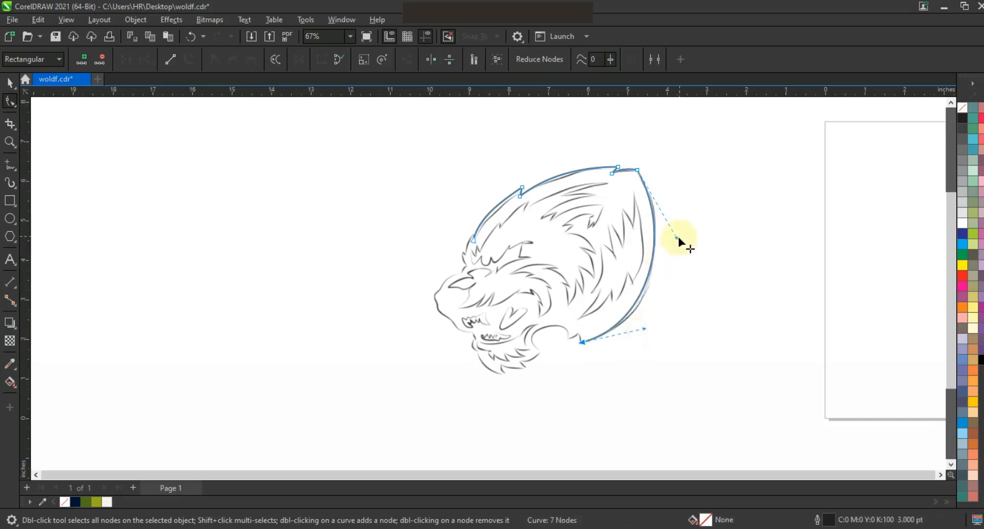
Continue the outline from the back edge's end with straight segments along the neck fur spikes.
click(9, 142)
drag(402, 284, 689, 379)
click(10, 164)
key(space)
key(space)
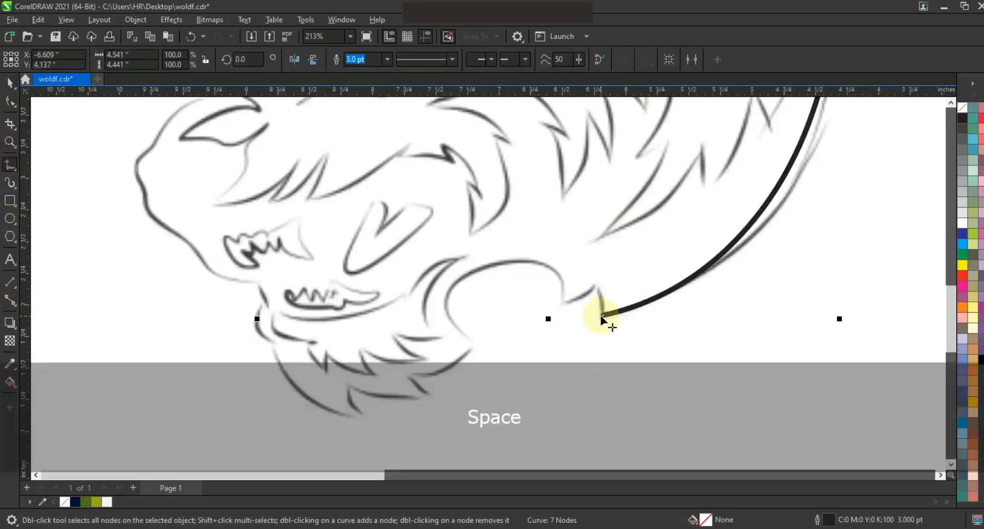
click(602, 315)
double_click(597, 281)
double_click(559, 305)
double_click(453, 286)
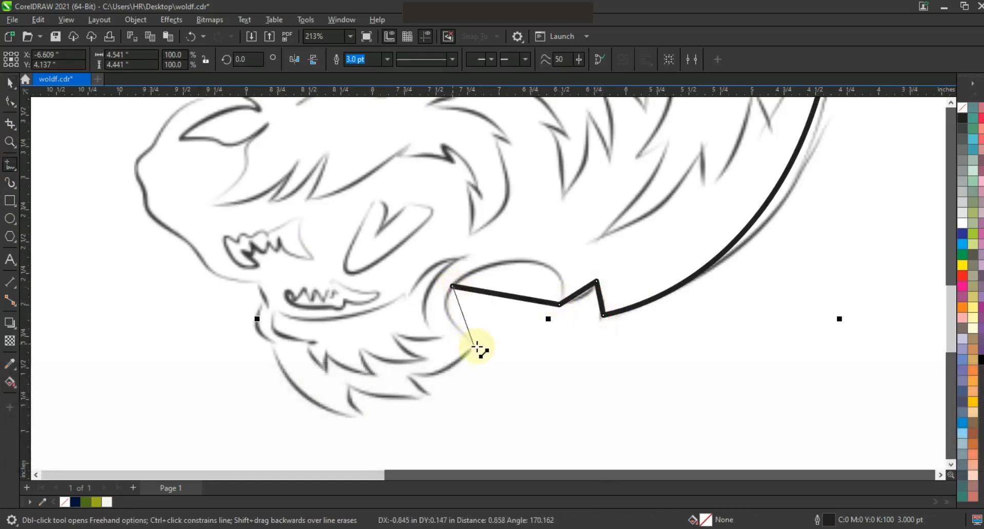
double_click(484, 347)
double_click(406, 375)
double_click(440, 394)
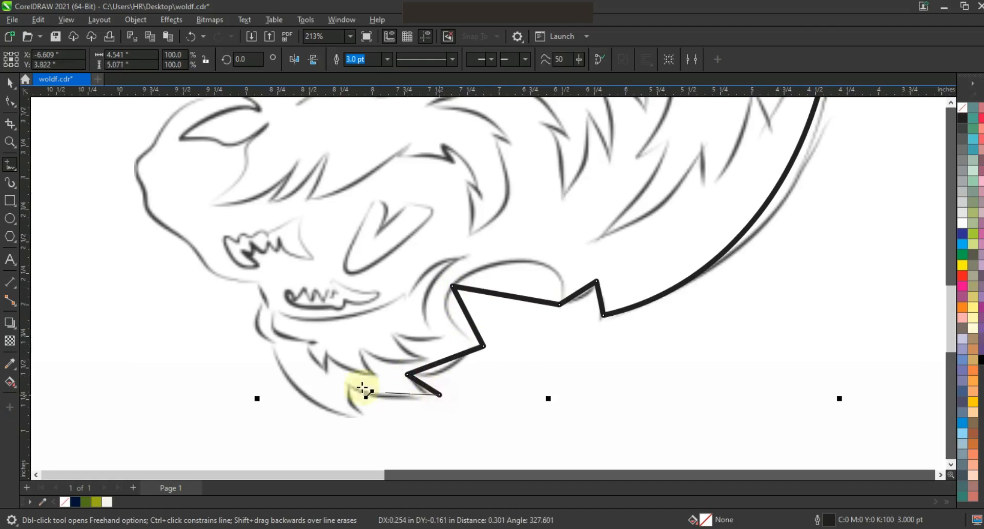
Extend the outline with segments around the chin and jaw up to the muzzle.
double_click(342, 383)
double_click(371, 416)
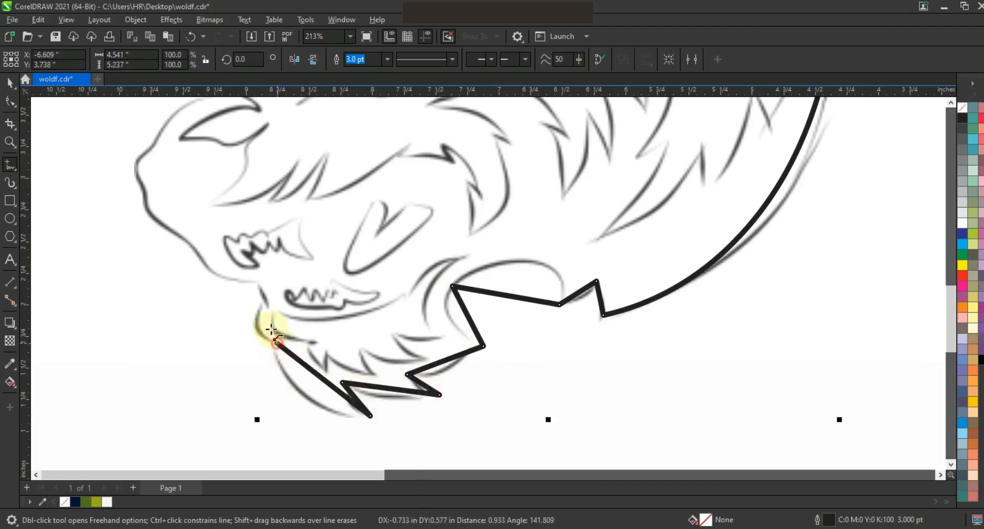
double_click(266, 304)
double_click(257, 280)
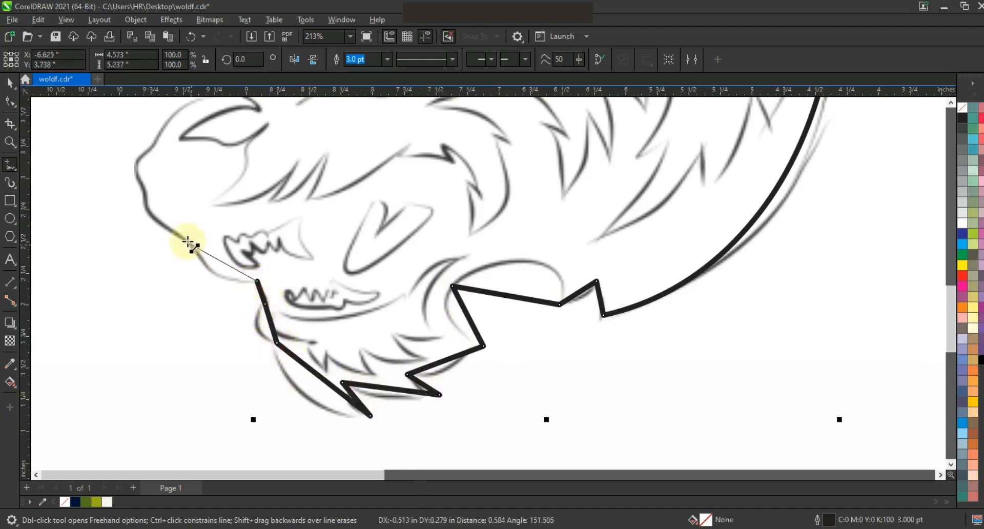
double_click(183, 238)
double_click(147, 193)
click(154, 144)
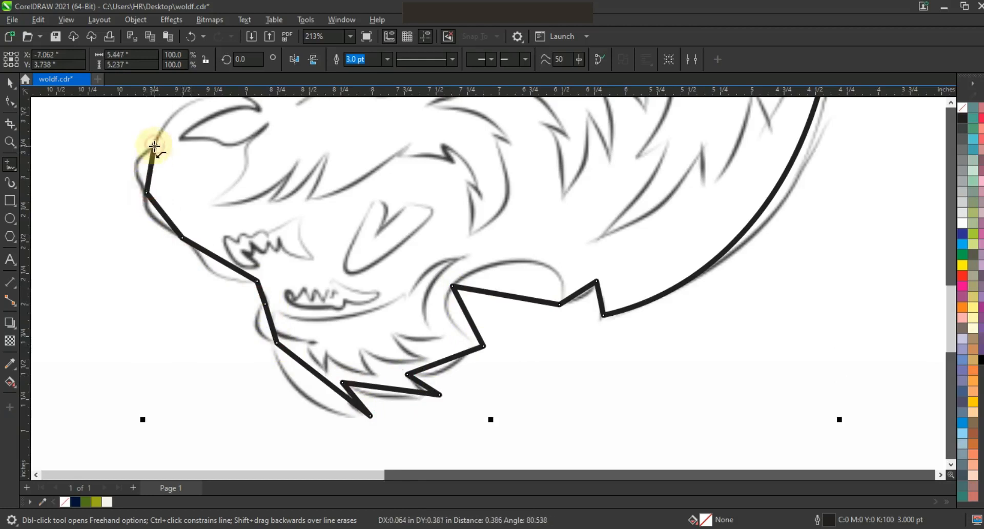
Curve the lower jaw, neck and chin segments so they follow the sketch's contours.
click(8, 103)
drag(647, 421, 648, 424)
click(189, 60)
mouse_move(577, 296)
mouse_down()
mouse_move(555, 268)
mouse_move(493, 292)
mouse_move(527, 268)
mouse_move(562, 263)
mouse_move(575, 233)
mouse_up()
mouse_move(462, 307)
mouse_down()
mouse_move(436, 303)
mouse_move(458, 333)
mouse_up()
click(452, 287)
drag(442, 368, 396, 398)
drag(312, 384, 351, 399)
drag(424, 385, 422, 388)
drag(274, 336, 261, 326)
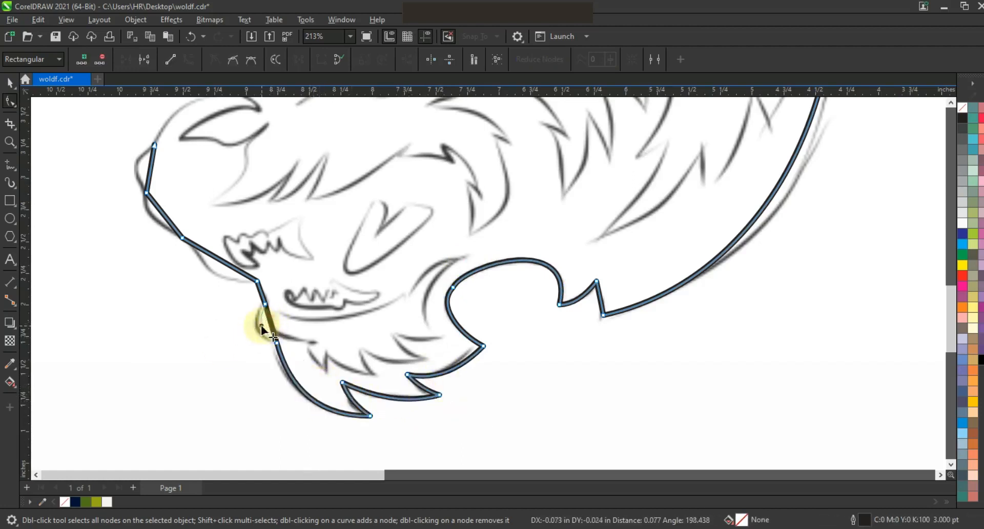
drag(226, 275, 220, 275)
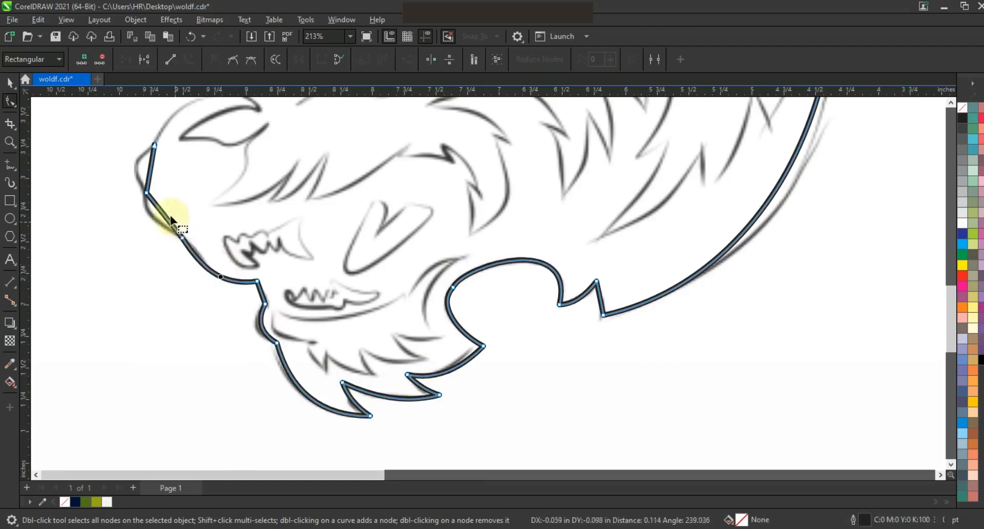
drag(171, 215, 155, 216)
drag(151, 179, 140, 166)
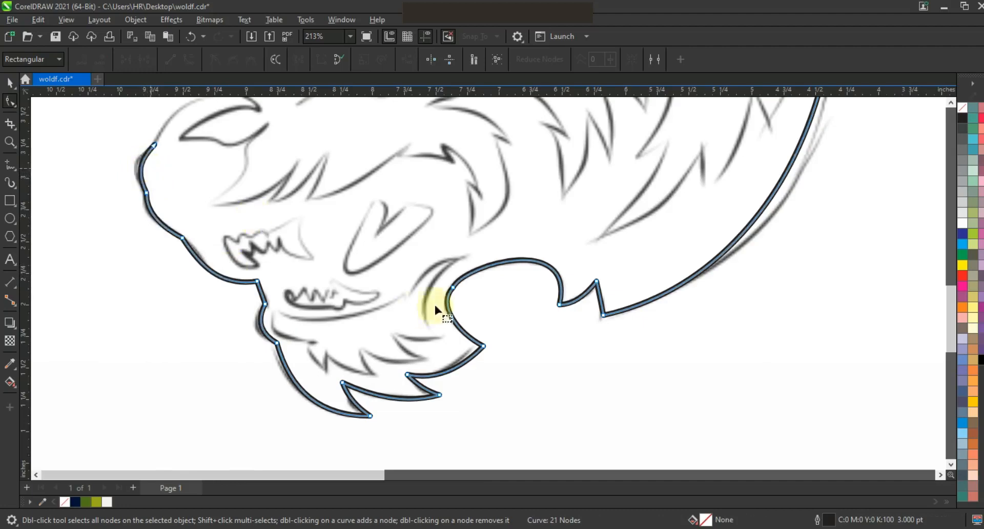
Close the outline with segments from the muzzle up the brow to the head's top edge.
key(F3)
click(10, 142)
drag(325, 180, 451, 279)
click(10, 164)
key(space)
key(space)
click(288, 381)
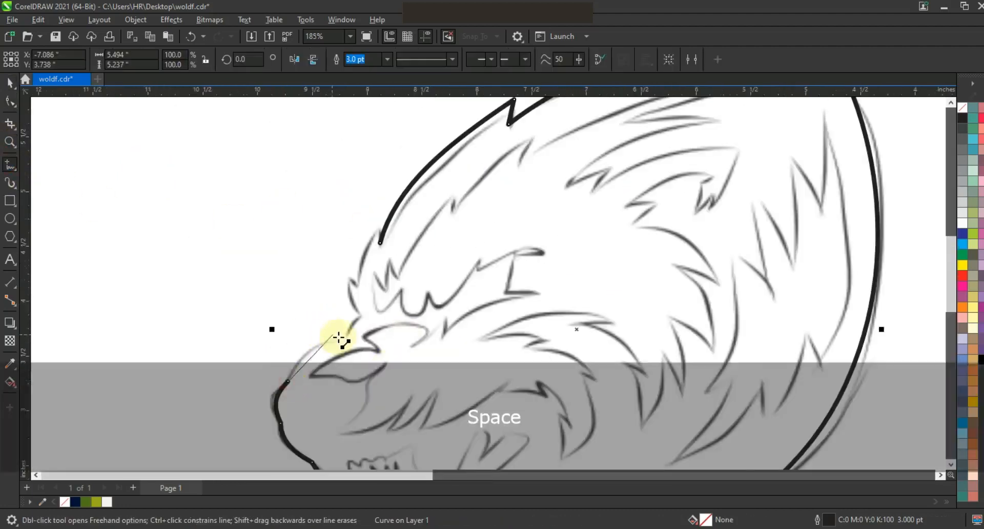
double_click(342, 337)
double_click(357, 320)
double_click(343, 272)
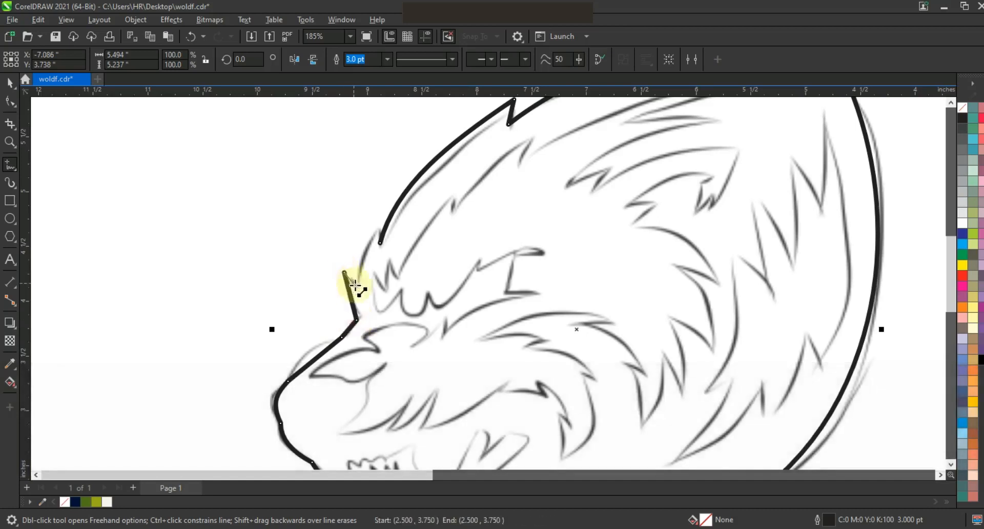
click(378, 241)
Bend the muzzle, brow and forehead segments into curves following the sketch.
click(9, 101)
drag(185, 146, 477, 408)
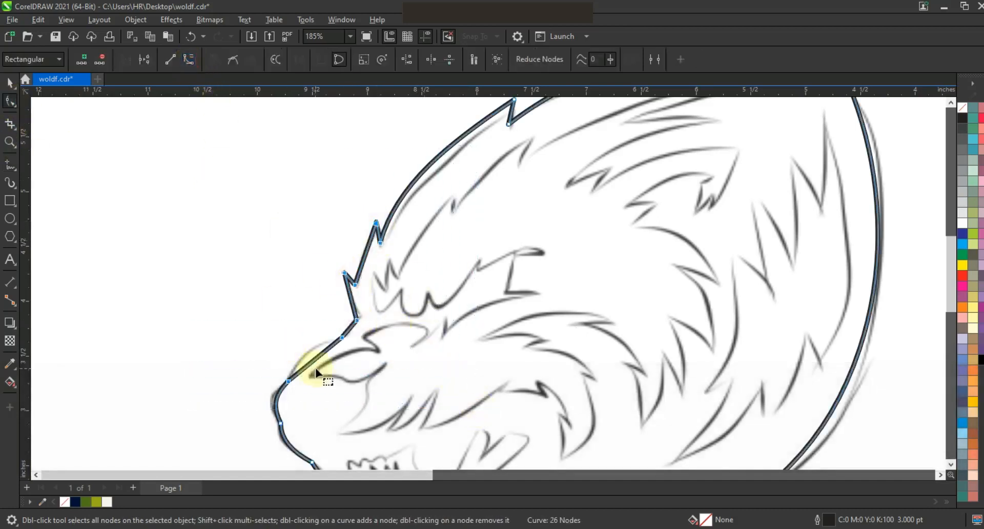
drag(312, 352, 308, 357)
drag(352, 299, 348, 298)
drag(365, 254, 360, 254)
Fill the closed head shape with the dark navy document color and remove its outline.
key(space)
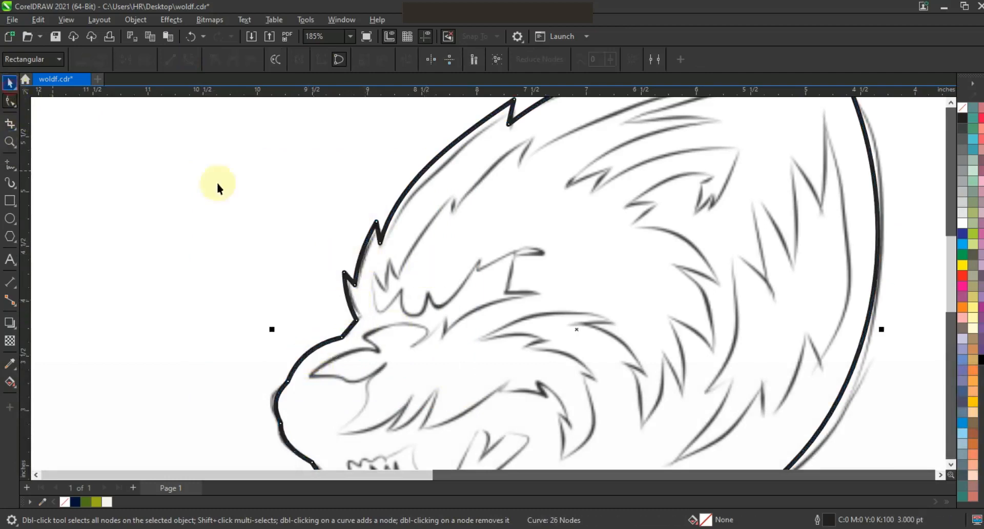
key(shift+F2)
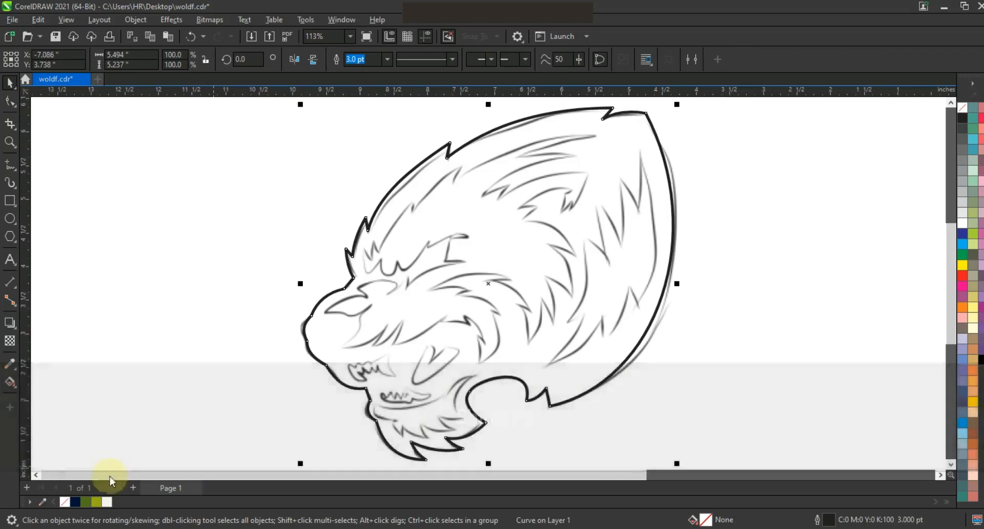
click(75, 502)
click(767, 280)
click(571, 324)
key(F3)
right_click(961, 109)
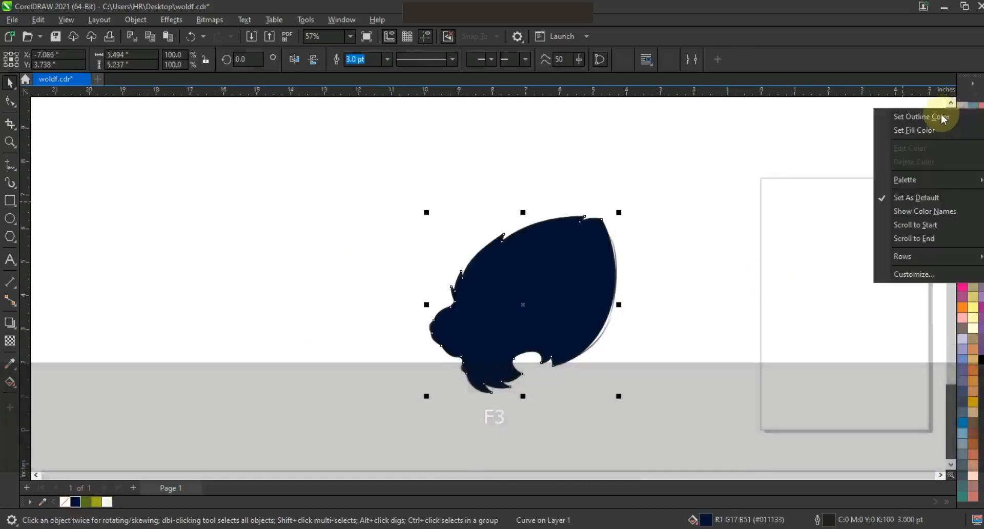
click(944, 117)
Add an outer contour around the filled head shape with the Contour tool.
click(10, 142)
drag(394, 190, 671, 399)
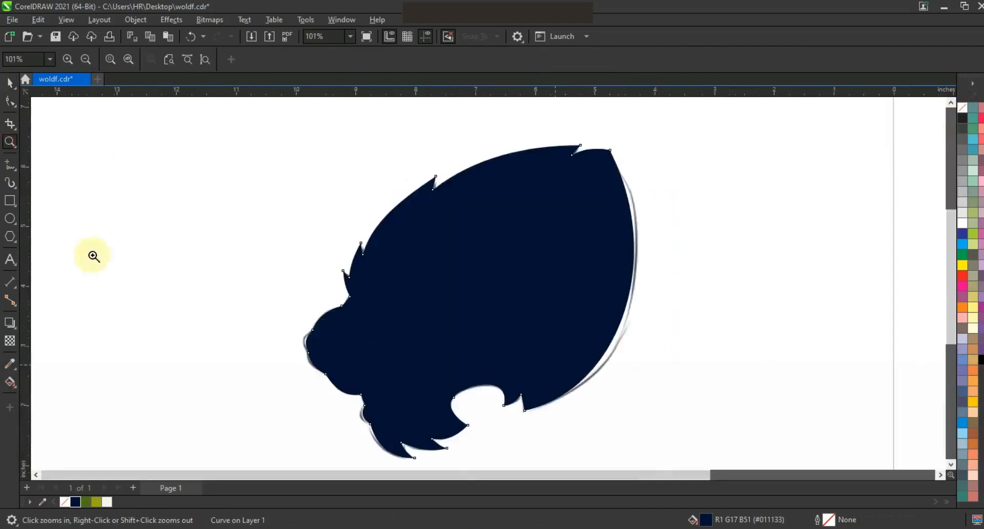
key(shift+F2)
click(10, 323)
drag(631, 358, 679, 391)
click(10, 82)
Break the contour apart from the head shape and give it the green document color as outline.
click(135, 20)
click(185, 305)
click(560, 408)
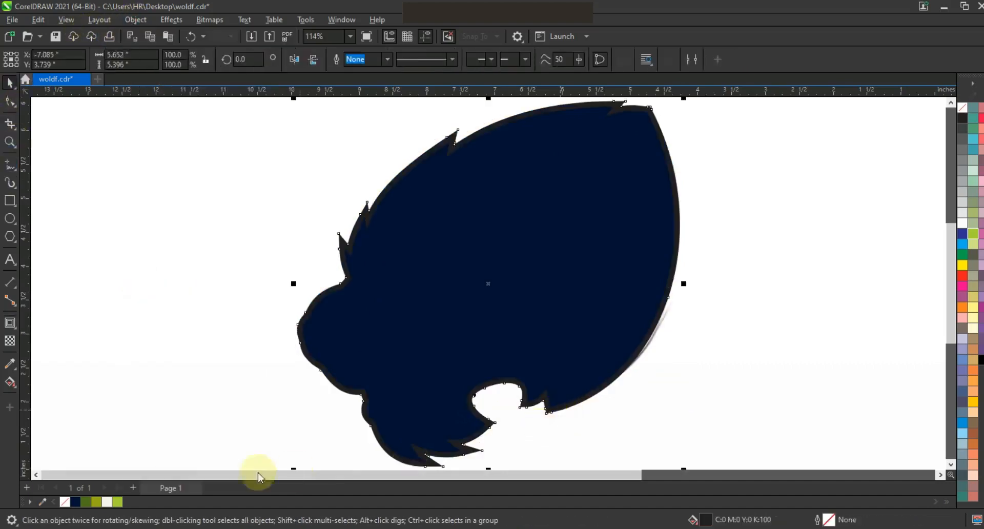
right_click(118, 502)
Move the head shape together with its contour to the left of the sketch.
shift+click(639, 279)
key(F3)
drag(617, 251, 413, 253)
right_click(962, 105)
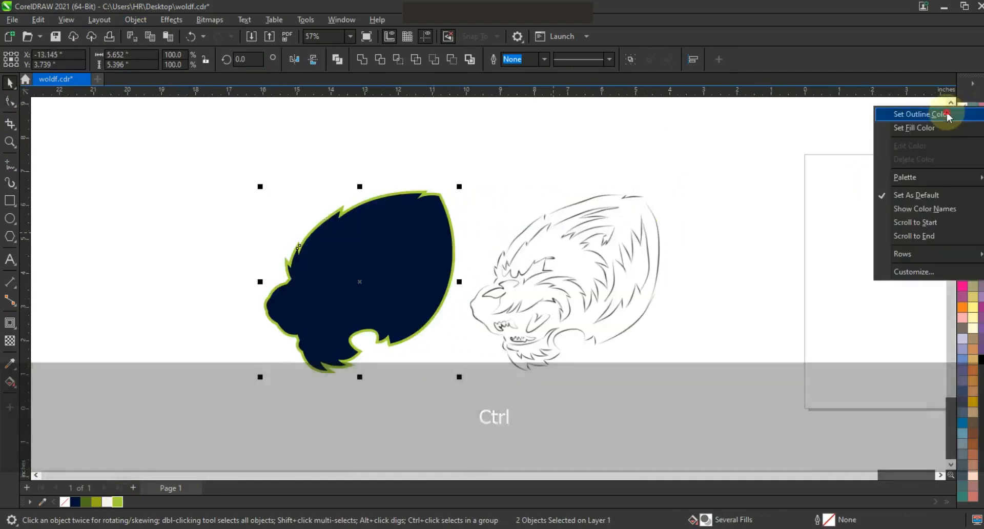
click(765, 234)
Start a polyline tracing the inner fur detail from the head's top down toward the brow.
click(10, 142)
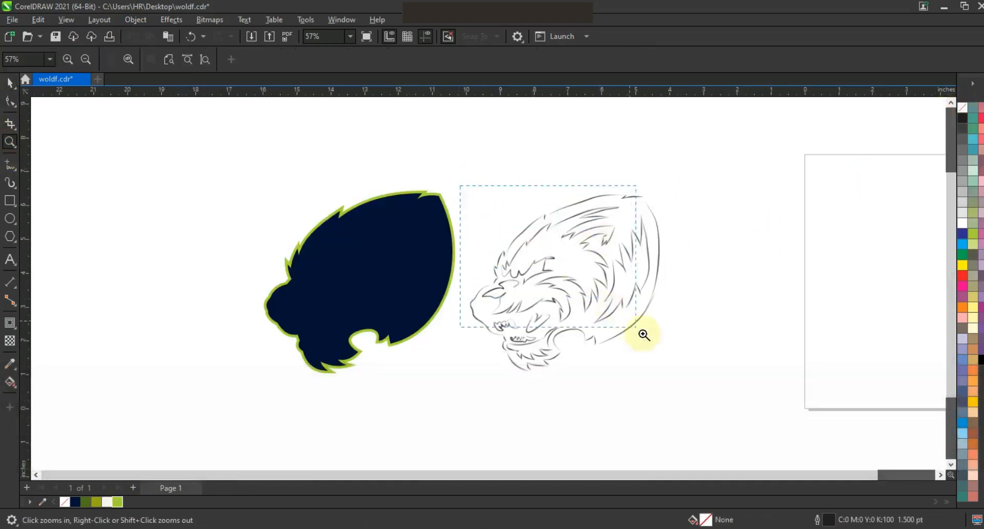
drag(685, 361, 685, 361)
mouse_move(259, 126)
mouse_down()
mouse_move(613, 398)
mouse_move(710, 434)
mouse_up()
click(9, 164)
click(610, 118)
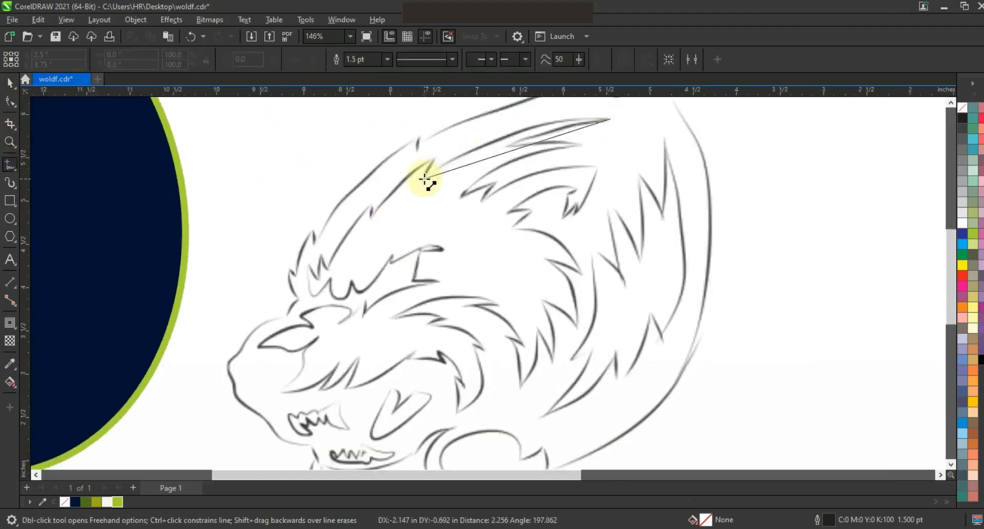
click(424, 179)
click(371, 220)
click(373, 200)
click(326, 268)
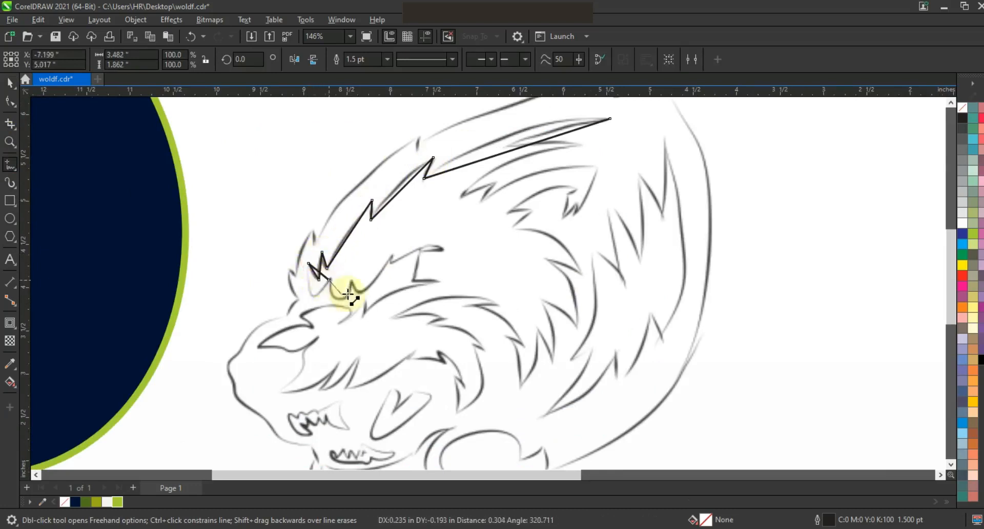
click(389, 264)
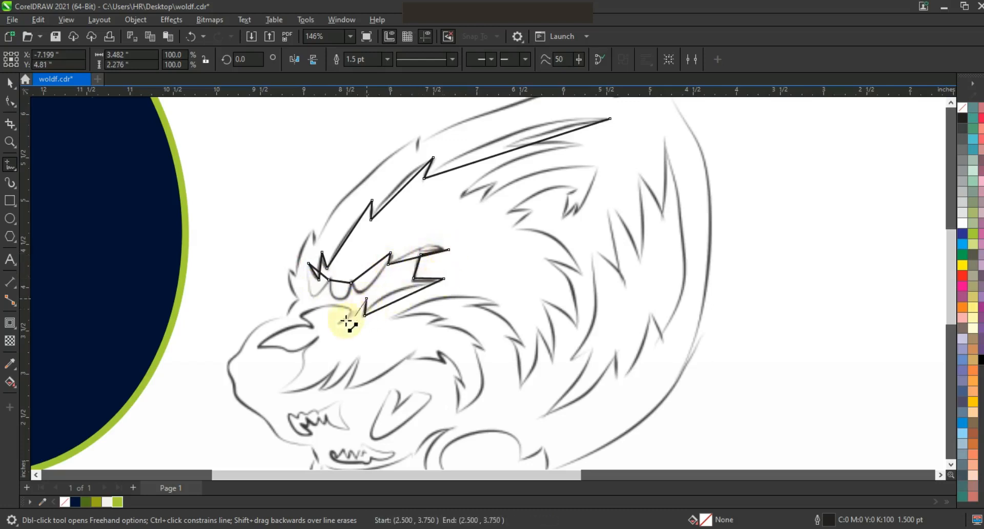
Continue the inner fur polyline around the muzzle, cheek and jaw fur.
click(312, 326)
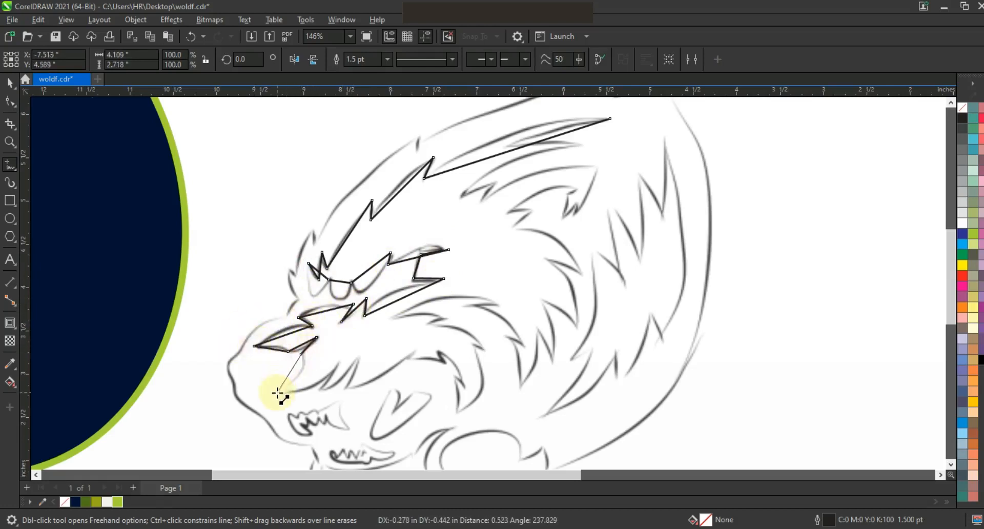
click(339, 358)
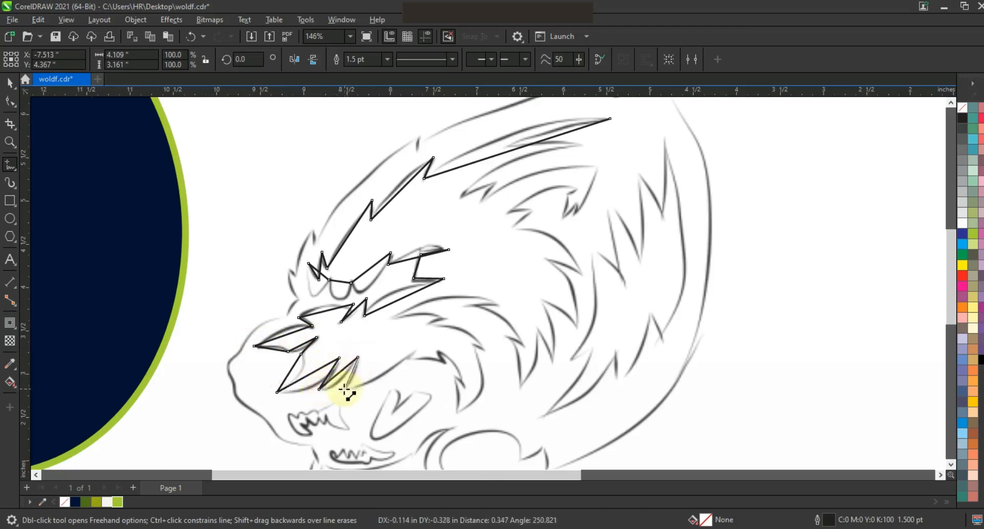
click(440, 349)
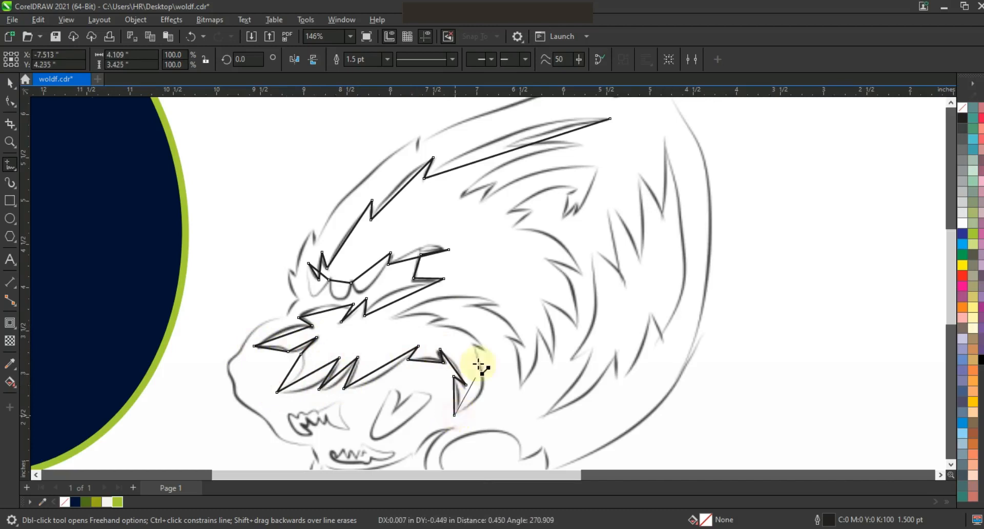
click(390, 316)
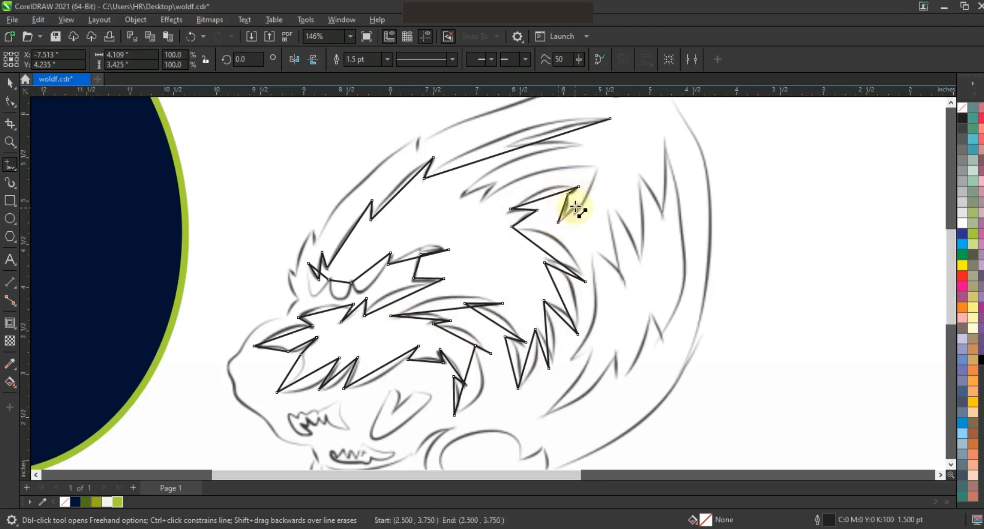
Close the inner fur polyline through the crown fur back at its starting point.
click(483, 204)
click(503, 176)
click(460, 196)
click(510, 145)
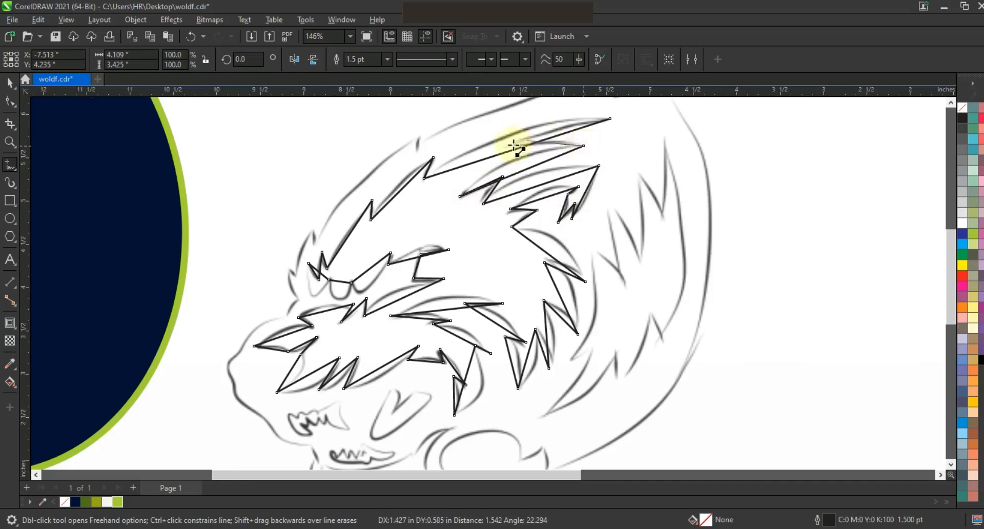
click(584, 146)
click(610, 118)
Select all nodes of the inner fur polyline, convert its segments to curves, and bend the crown fur strands to match the sketch.
key(F3)
click(9, 104)
drag(315, 178, 562, 383)
key(shift+F2)
click(10, 142)
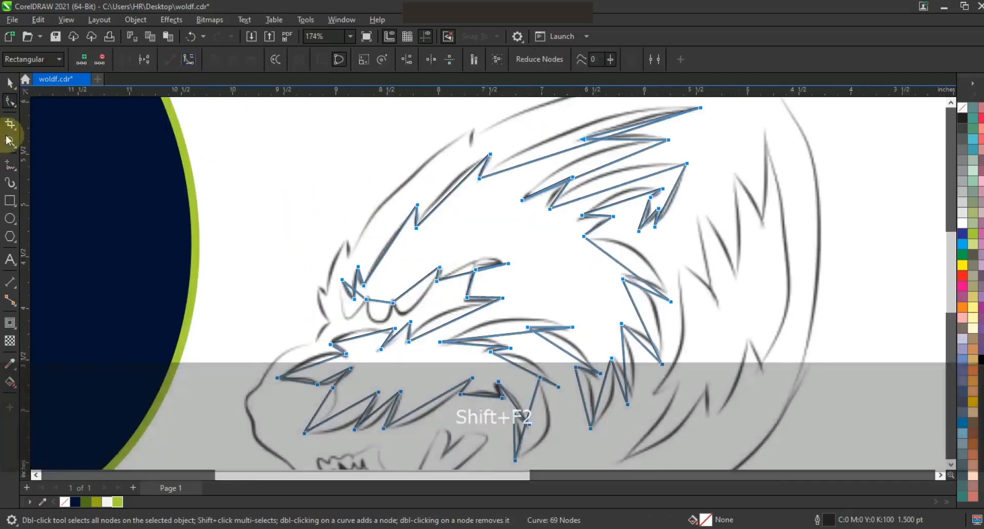
click(692, 137)
key(F10)
mouse_move(479, 189)
mouse_down()
mouse_move(487, 147)
mouse_move(569, 143)
mouse_move(607, 155)
mouse_up()
drag(566, 210, 534, 191)
drag(439, 259, 457, 268)
drag(566, 261, 550, 237)
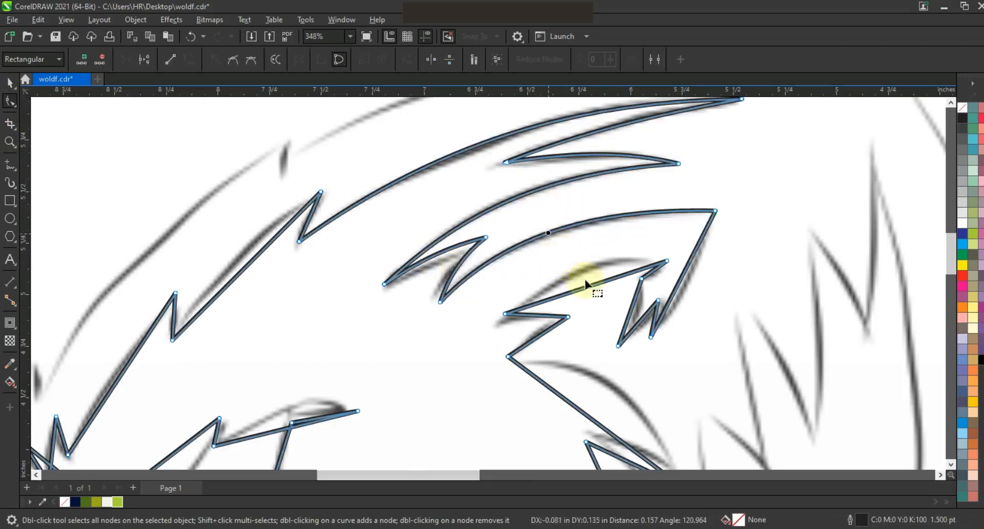
Bend the upper crown fur strand segments into curves following the sketch lines.
drag(675, 285, 690, 293)
drag(632, 306, 638, 309)
drag(642, 317, 647, 319)
drag(540, 320, 537, 336)
Curve the fur strand segments along the back and middle of the head to follow the sketch.
scroll(522, 265, down, 2)
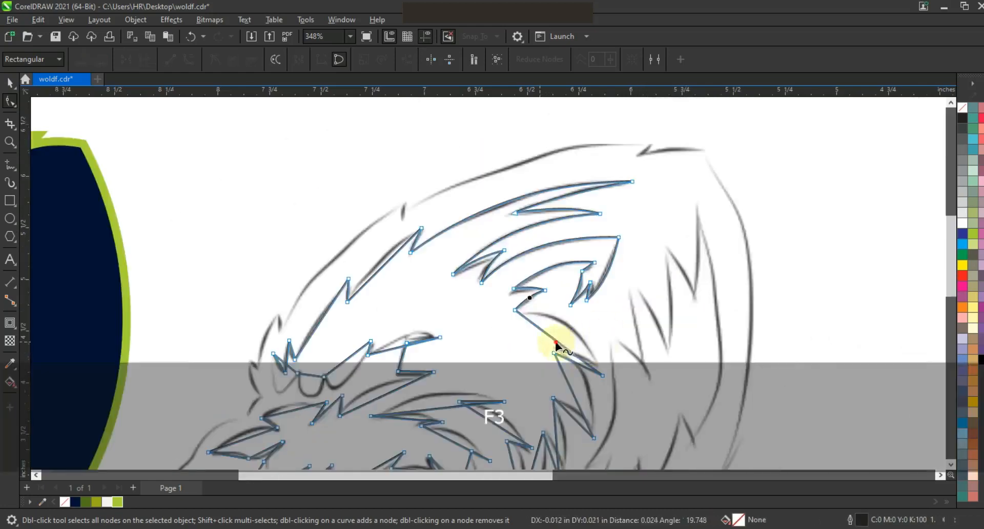
click(575, 363)
drag(574, 363, 578, 374)
click(571, 413)
drag(571, 413, 578, 410)
click(951, 464)
drag(557, 297, 540, 321)
drag(513, 316, 521, 316)
drag(498, 277, 504, 269)
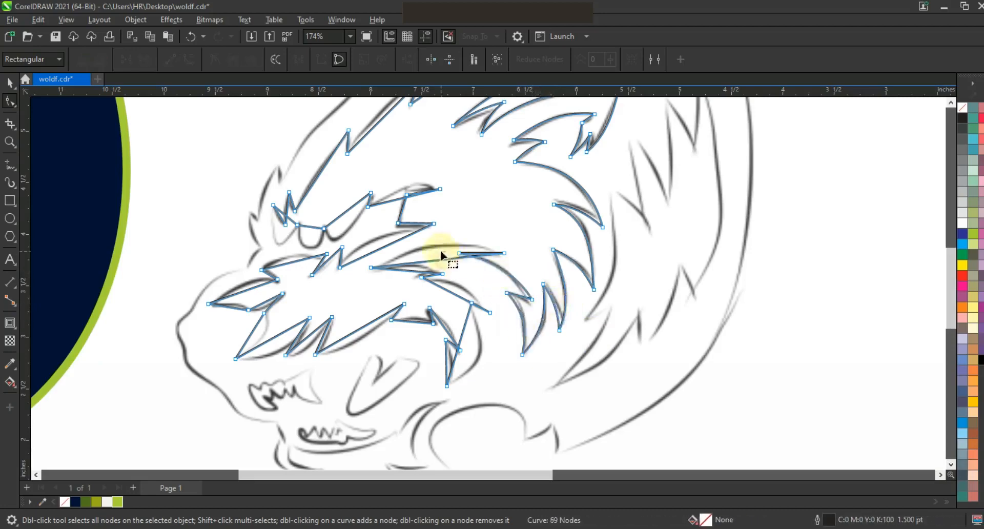
drag(437, 260, 436, 248)
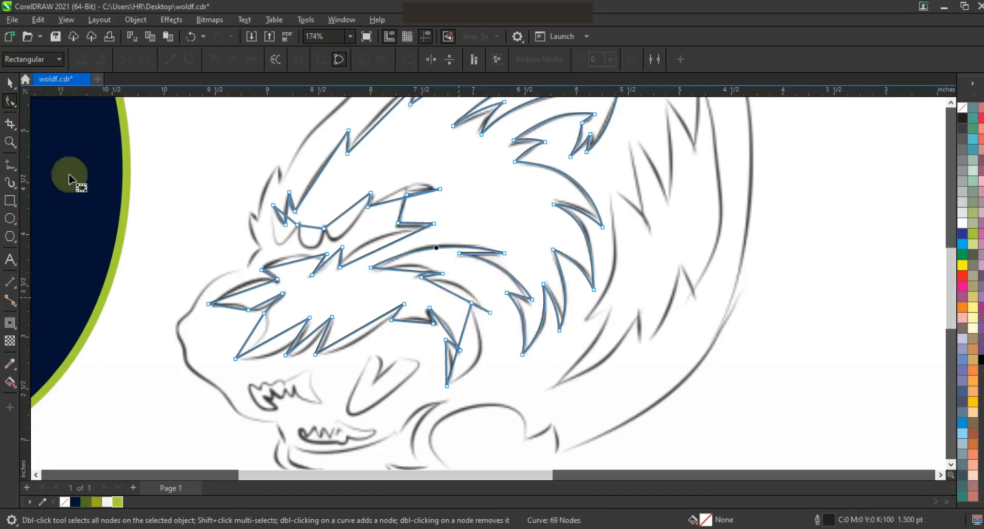
Curve the brow and eye-area fur segments of the inner detail to follow the sketch.
key(z)
key(F3)
key(shift+F2)
key(F10)
click(441, 176)
drag(393, 228, 380, 228)
mouse_move(338, 296)
mouse_down()
mouse_move(334, 326)
mouse_move(326, 318)
mouse_move(337, 342)
mouse_up()
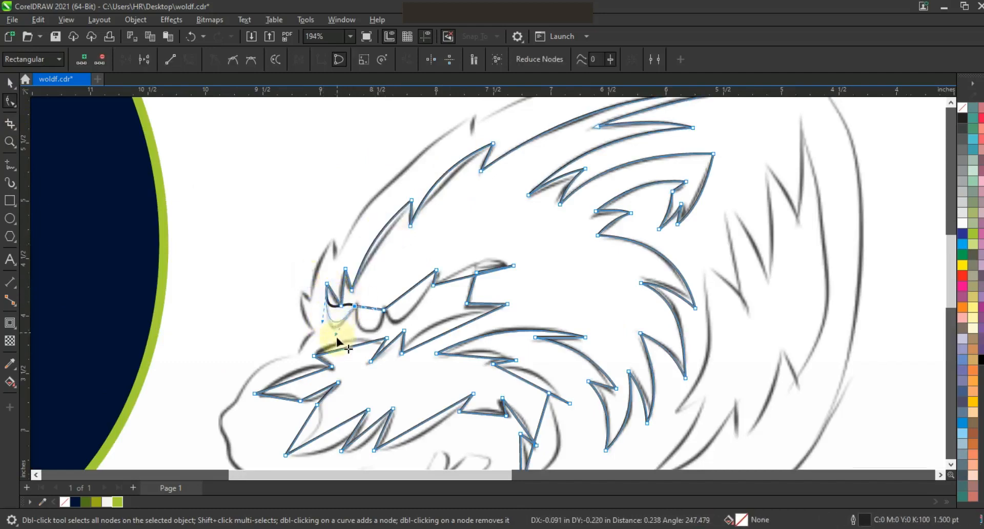
mouse_move(363, 301)
mouse_down()
mouse_move(362, 314)
mouse_move(377, 312)
mouse_move(353, 337)
mouse_up()
click(391, 297)
mouse_move(403, 315)
mouse_down()
mouse_move(418, 283)
mouse_move(414, 316)
mouse_up()
drag(476, 273, 483, 268)
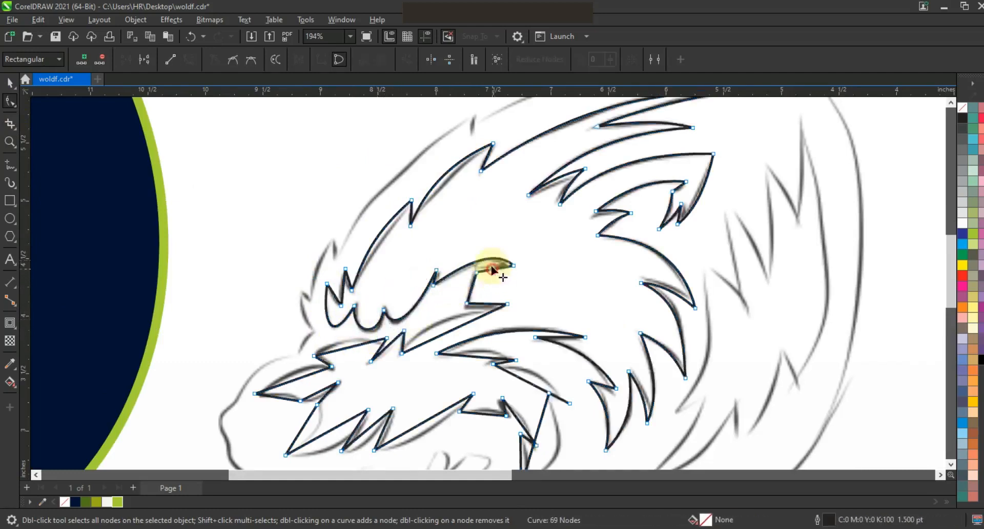
Bend the muzzle and cheek fur segments of the inner detail into curves along the sketch.
drag(454, 333, 438, 323)
drag(486, 305, 486, 302)
drag(347, 348, 392, 346)
drag(381, 346, 382, 347)
drag(298, 378, 283, 395)
drag(314, 427, 386, 431)
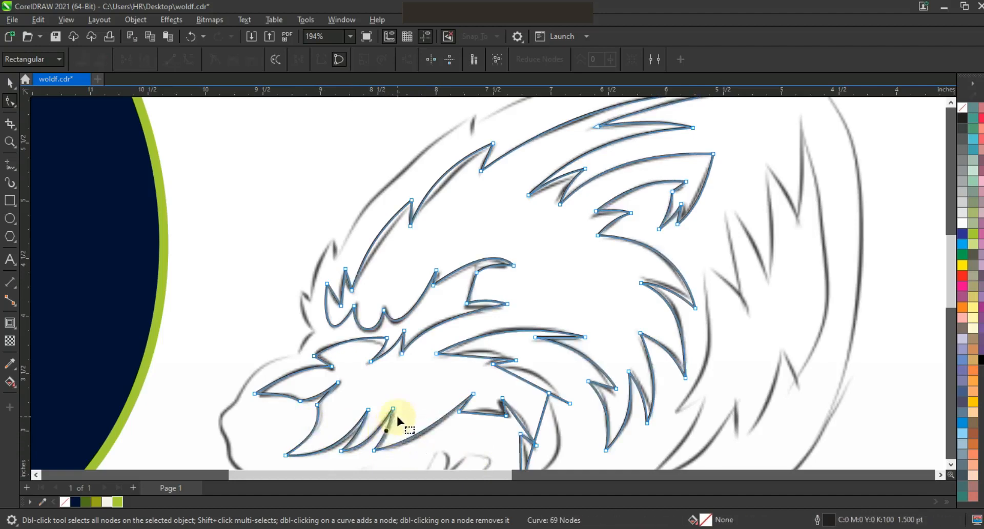
Refine the curves of the central cheek and jaw fur strands of the inner detail.
key(F3)
click(10, 142)
drag(363, 213, 694, 378)
key(F10)
drag(453, 289, 460, 281)
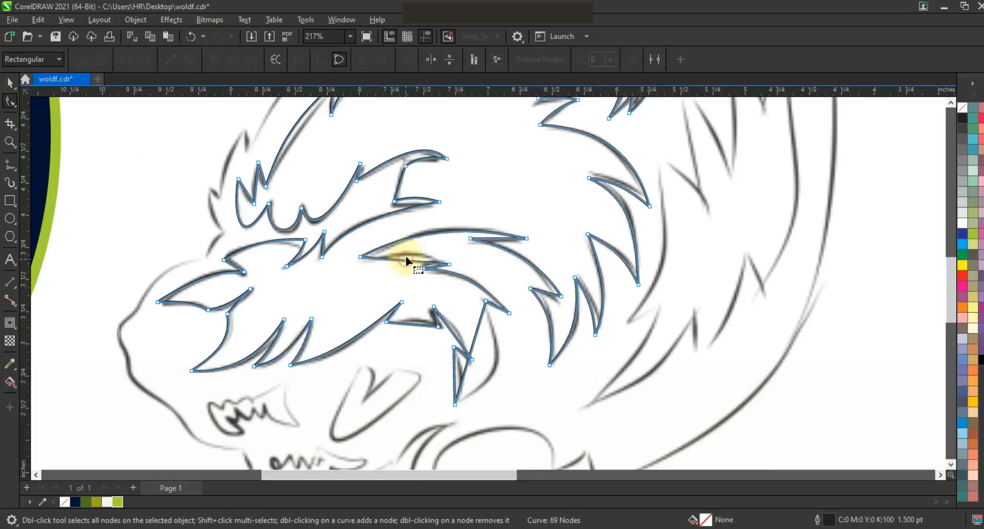
drag(408, 251, 405, 255)
drag(478, 299, 493, 387)
drag(500, 356, 507, 362)
drag(492, 385, 460, 378)
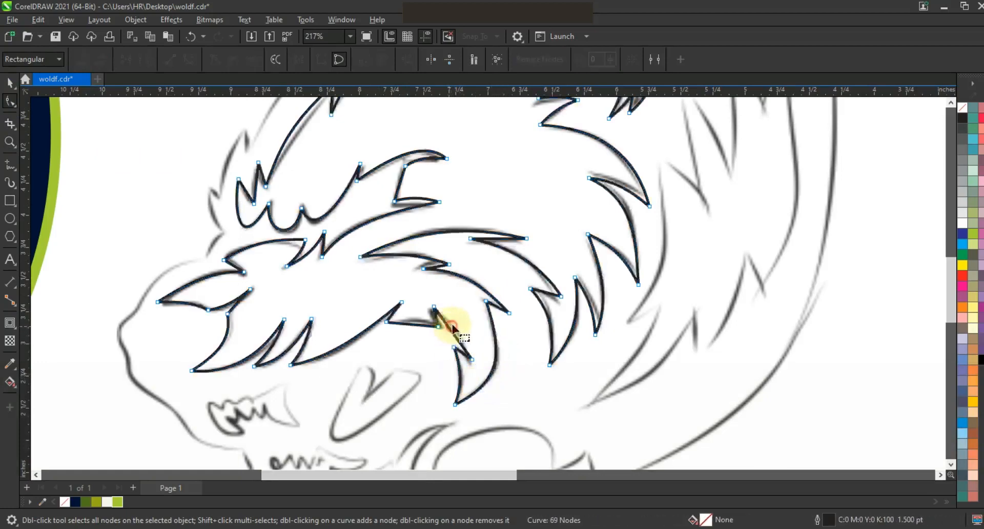
drag(451, 329, 416, 321)
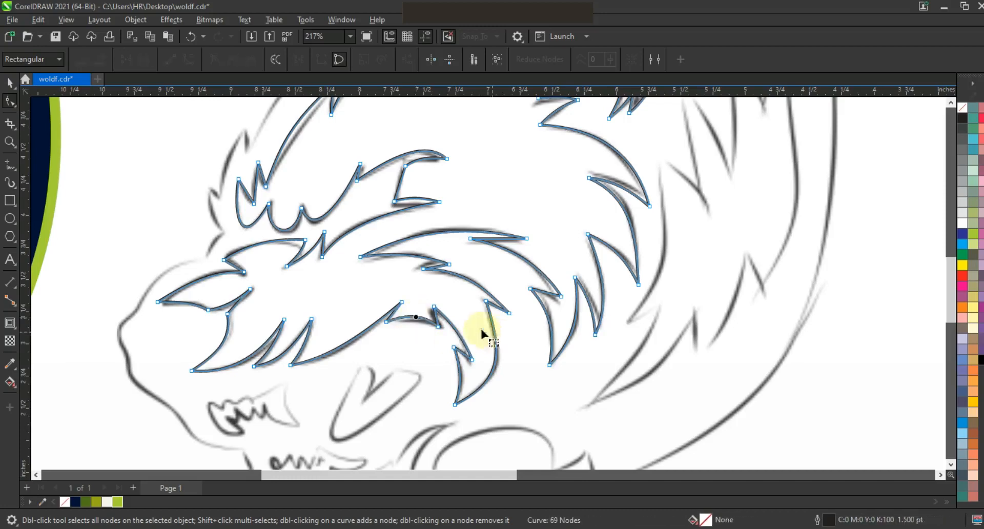
Fill the inner fur detail with the green document color and move it onto the navy head shape.
click(9, 82)
key(F3)
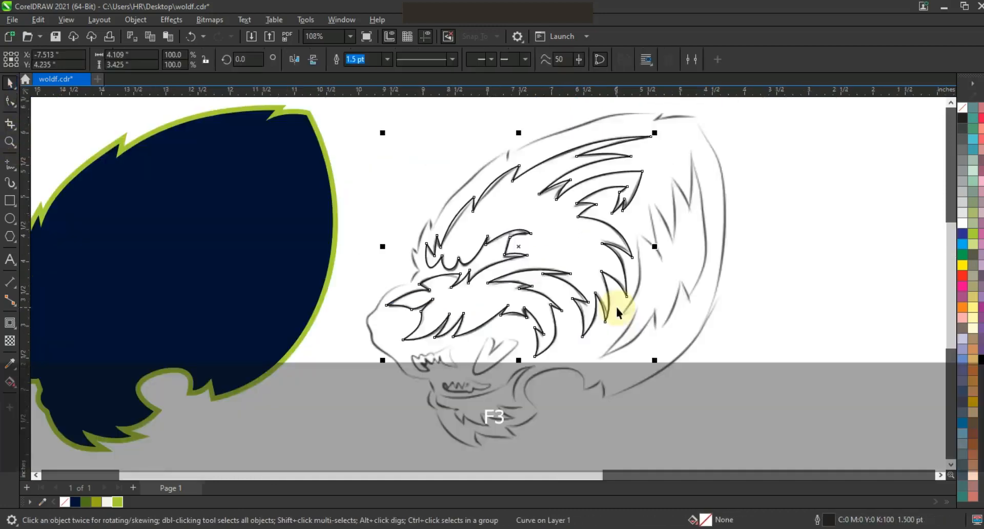
click(85, 502)
key(F3)
drag(603, 290, 411, 299)
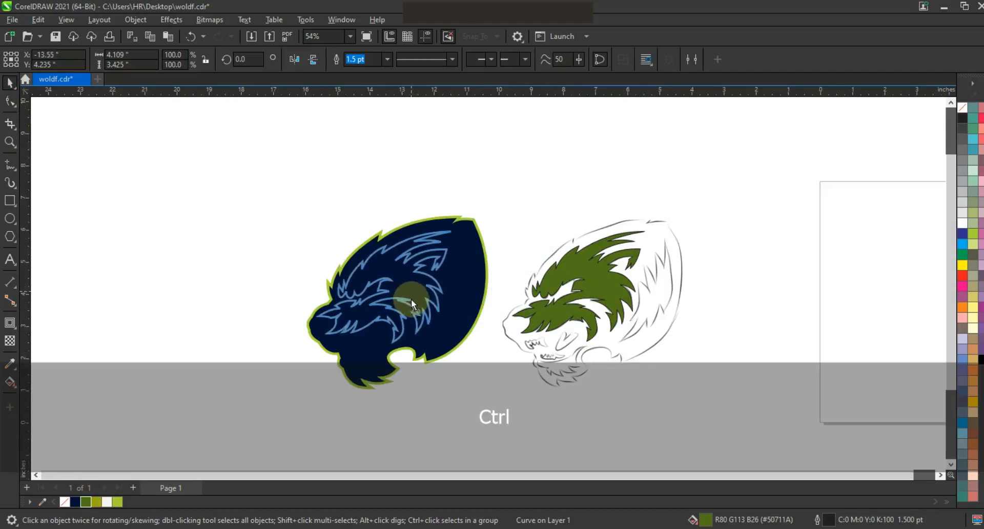
Remove the inner fur detail's outline and save the file.
right_click(962, 106)
click(949, 117)
click(853, 146)
key(ctrl+s)
Zoom to the back of the head and trace a polyline around the rear fur strand.
key(z)
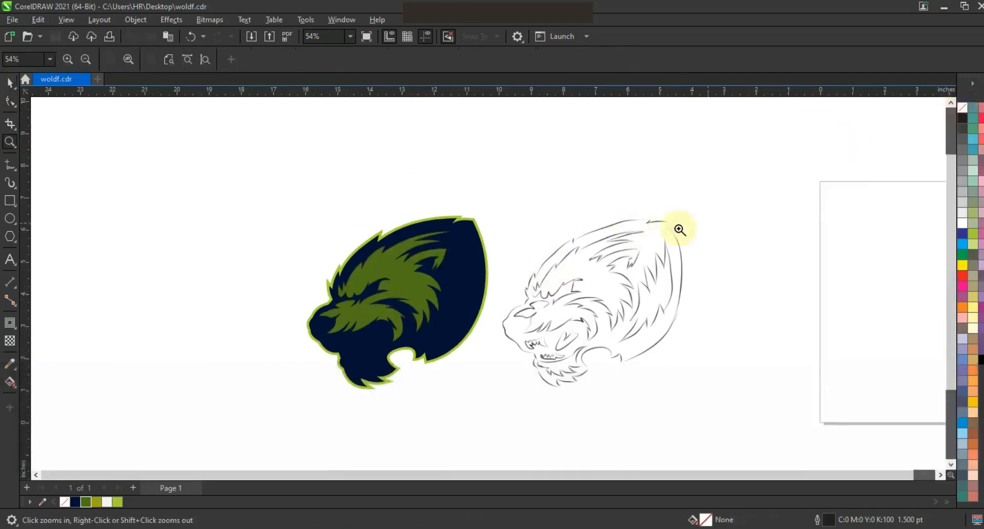
drag(738, 373, 737, 373)
click(9, 164)
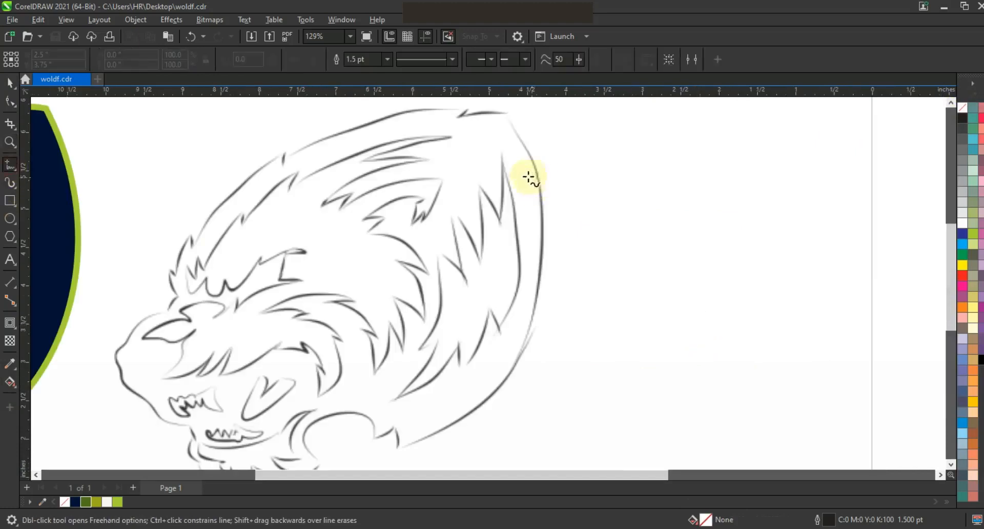
click(502, 336)
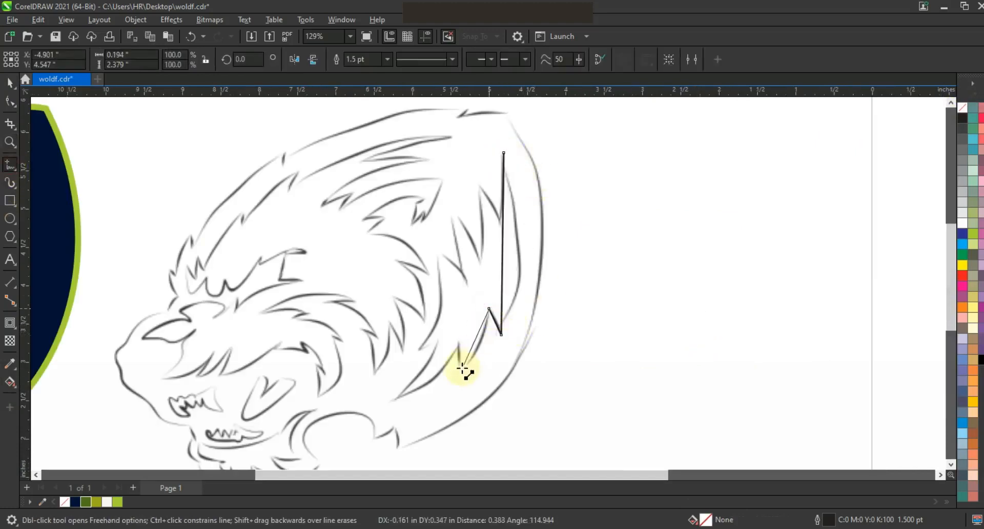
click(396, 399)
click(438, 339)
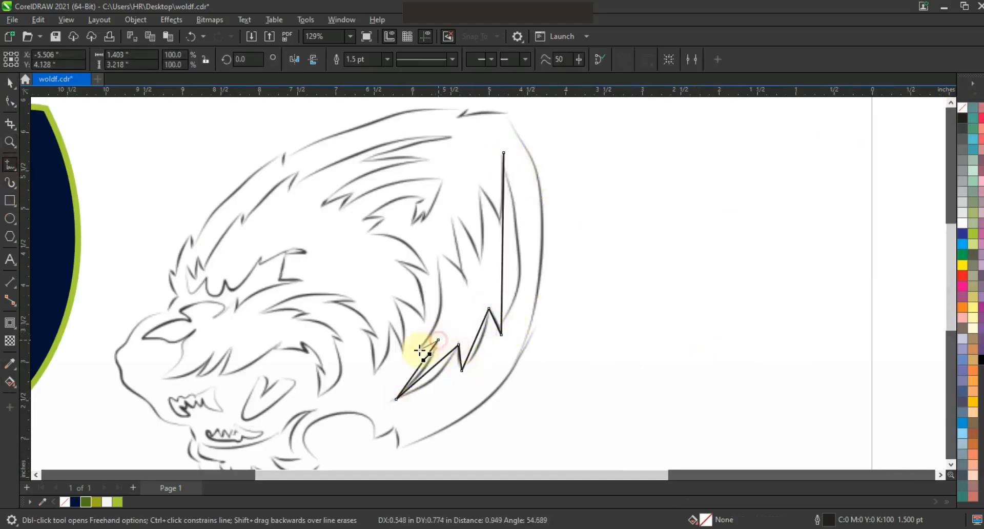
click(479, 257)
click(497, 221)
click(503, 152)
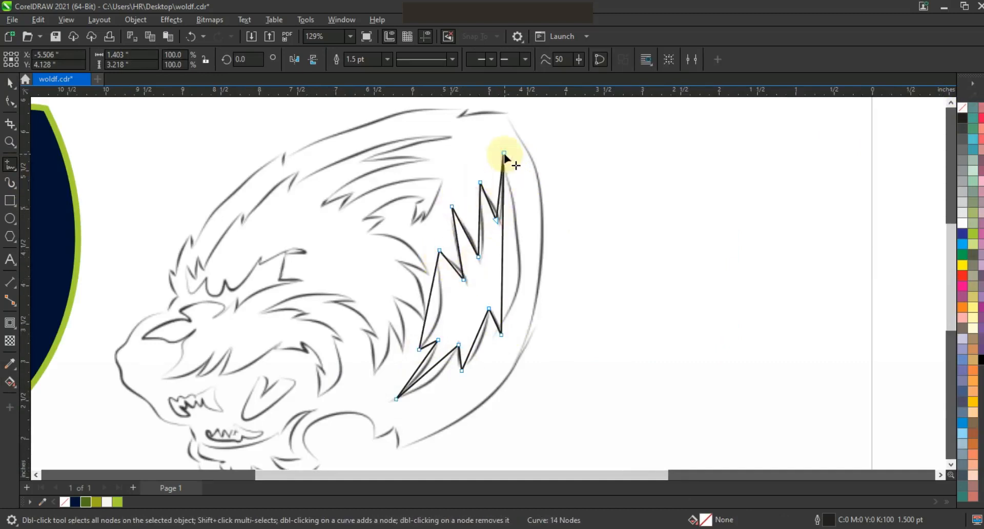
Bend the rear fur strand's segments into curves following the sketch.
click(10, 101)
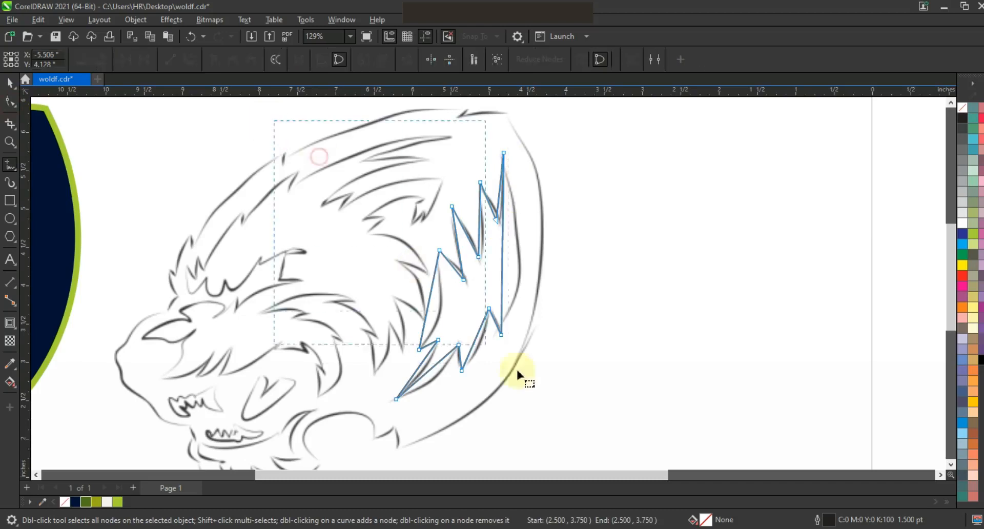
drag(504, 264, 521, 264)
drag(478, 333, 485, 338)
mouse_move(436, 365)
mouse_down()
mouse_move(441, 375)
mouse_move(426, 370)
mouse_up()
drag(429, 314, 437, 316)
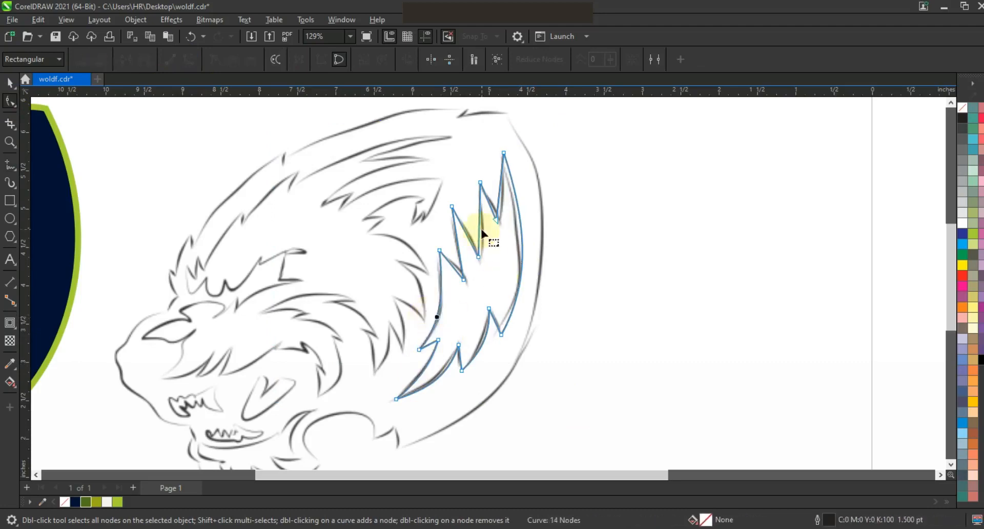
drag(482, 233, 491, 204)
drag(460, 251, 461, 250)
drag(466, 234, 468, 235)
Fill the rear fur strand with green and move it onto the navy head.
click(10, 83)
click(86, 502)
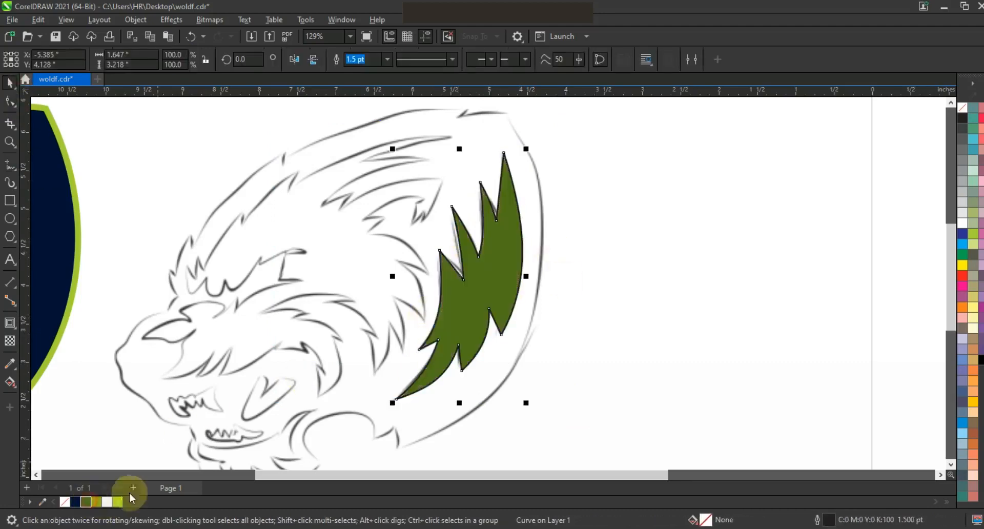
key(F3)
drag(333, 303, 333, 302)
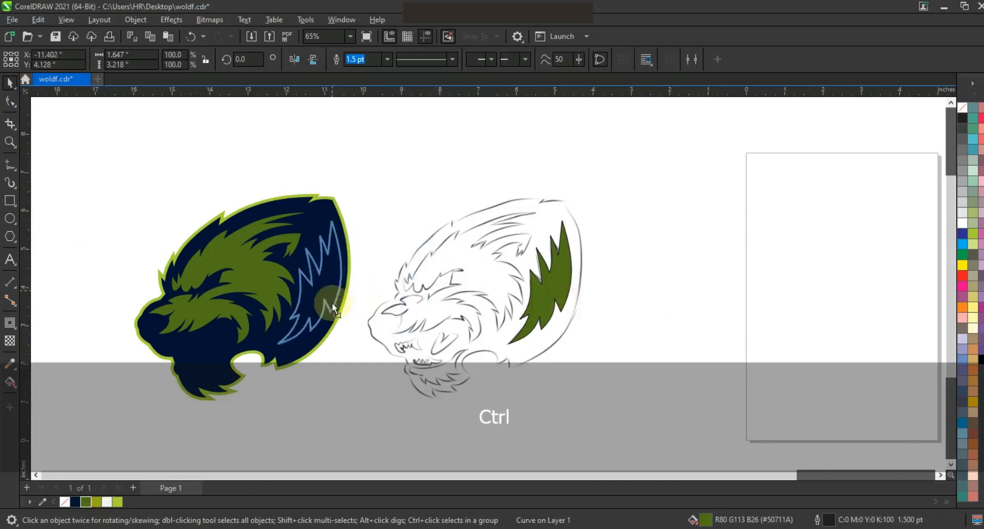
click(664, 219)
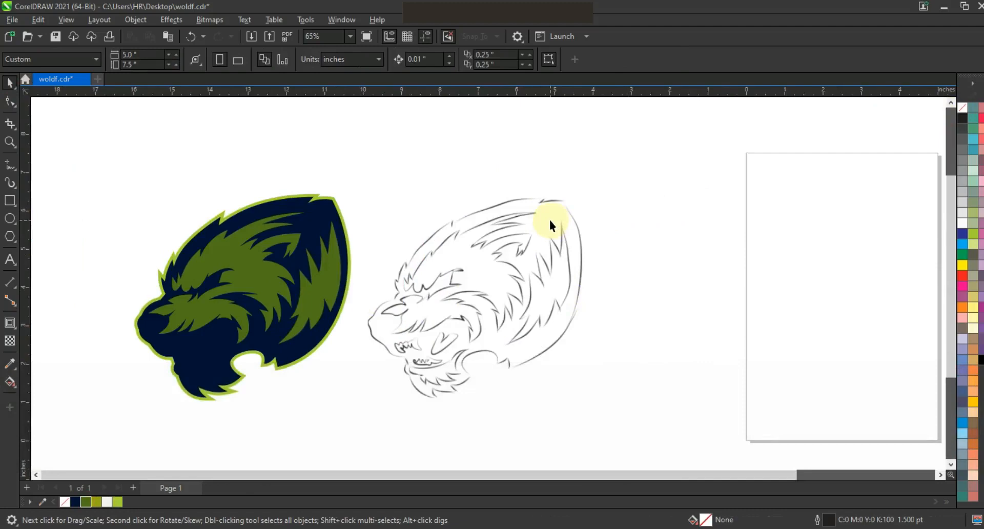
Zoom to the lower jaw and trace a closed polyline around the neck fur below the mouth.
key(z)
scroll(505, 266, down, 1)
drag(420, 270, 544, 361)
mouse_move(169, 195)
mouse_down()
mouse_move(487, 386)
mouse_move(551, 399)
mouse_up()
click(10, 165)
click(588, 272)
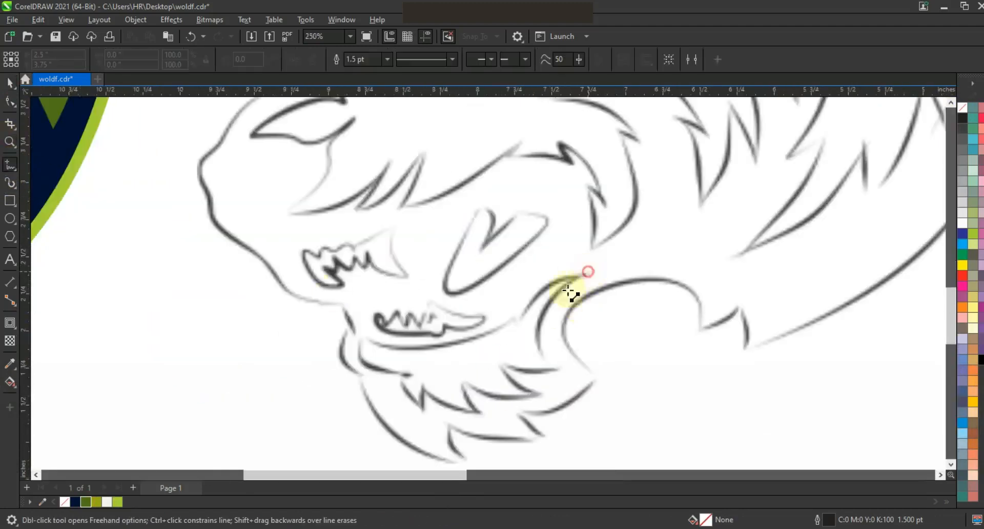
double_click(562, 371)
click(488, 362)
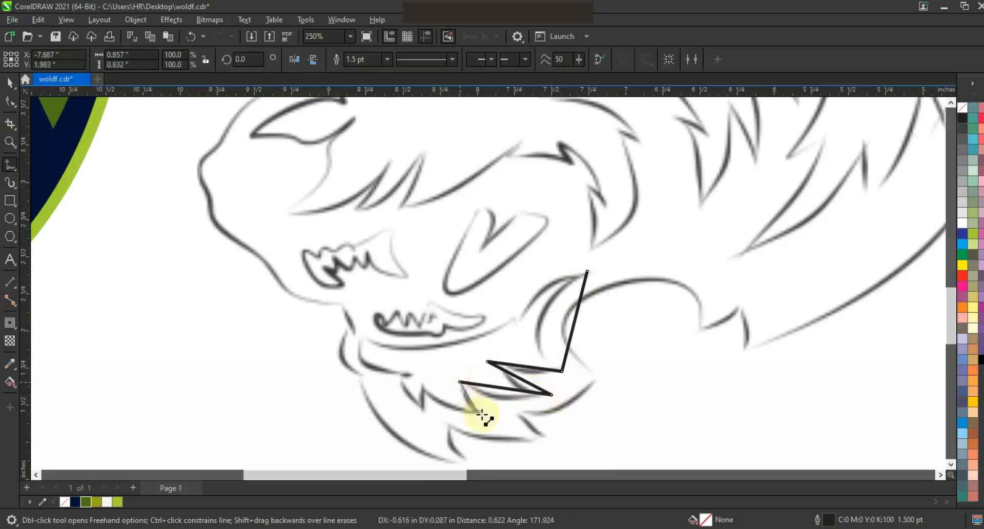
click(393, 381)
double_click(413, 377)
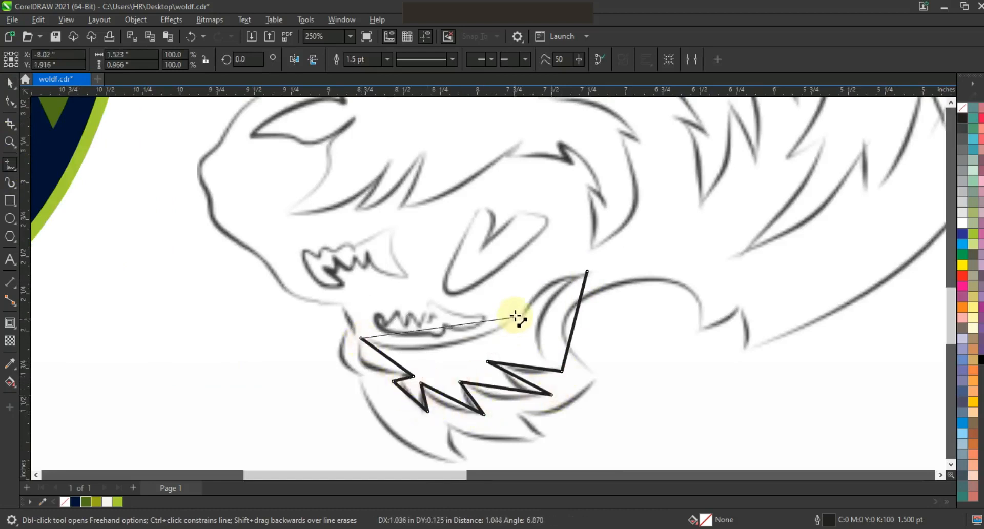
click(587, 271)
Curve the neck fur shape's segments to follow the sketch lines.
click(10, 101)
drag(189, 152, 621, 427)
click(190, 60)
drag(550, 300, 538, 289)
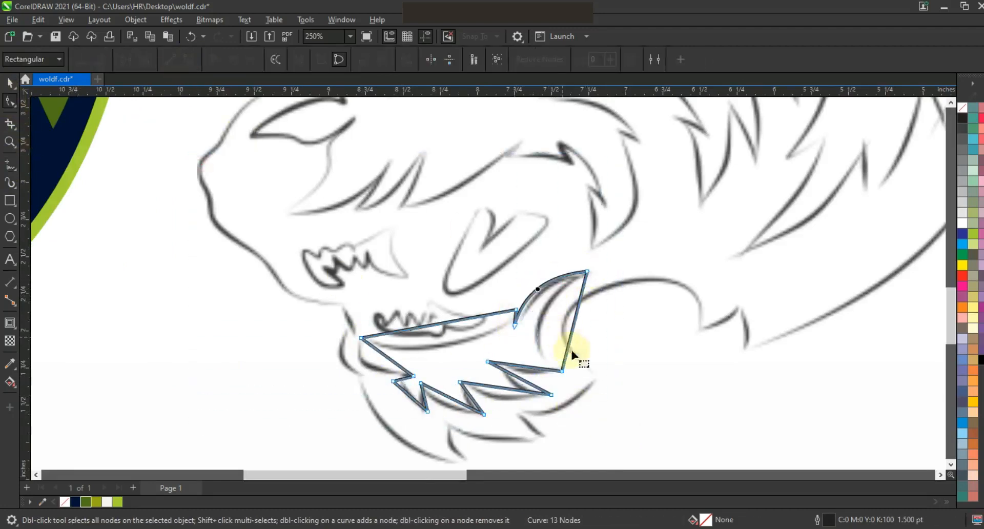
drag(569, 340, 503, 397)
mouse_move(423, 403)
mouse_down()
mouse_move(468, 400)
mouse_move(408, 398)
mouse_up()
drag(392, 361, 373, 365)
drag(412, 330, 408, 363)
drag(465, 320, 498, 347)
click(403, 383)
drag(411, 395, 411, 398)
Fill the neck fur shape with green and move it onto the navy head.
click(86, 501)
click(10, 82)
key(F3)
key(F3)
drag(542, 298, 332, 311)
click(145, 281)
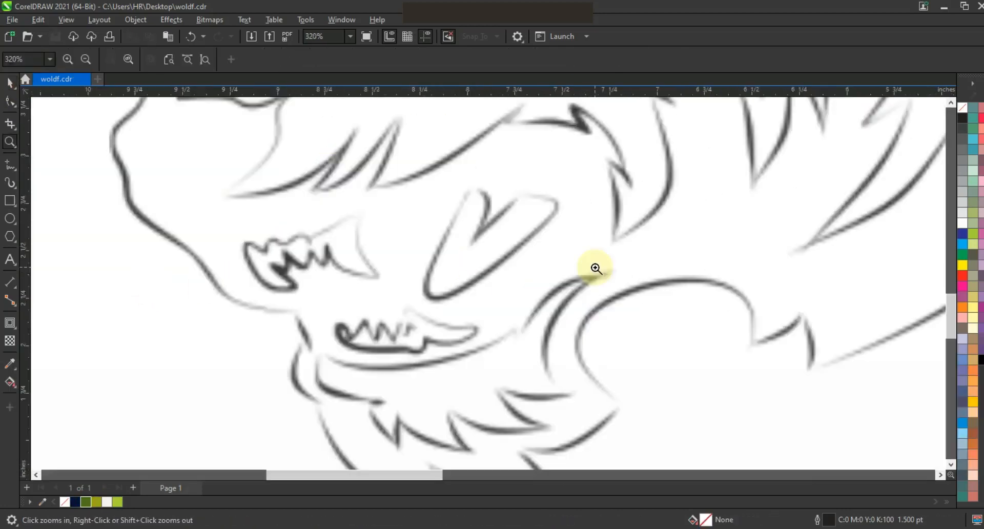
Trace the eye with a polyline, curve its sides along the sketch, and delete one node.
click(10, 164)
click(468, 188)
click(476, 237)
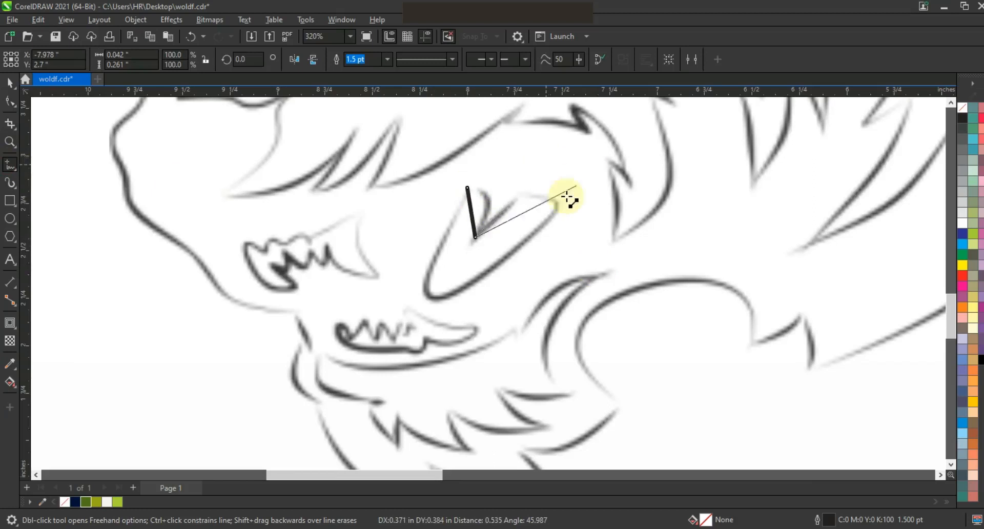
click(468, 188)
click(9, 101)
drag(268, 125, 590, 331)
drag(483, 260, 429, 281)
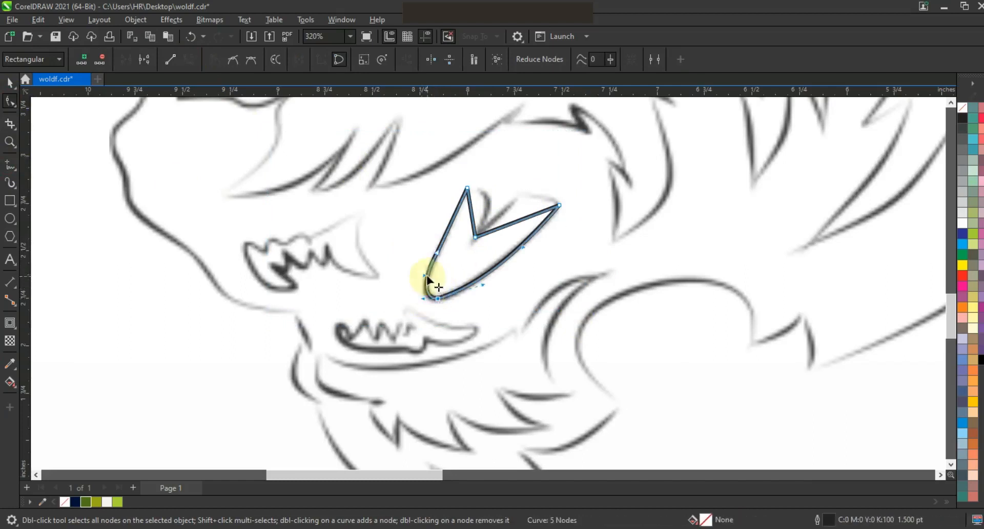
drag(469, 195, 458, 215)
drag(519, 221, 523, 192)
key(Delete)
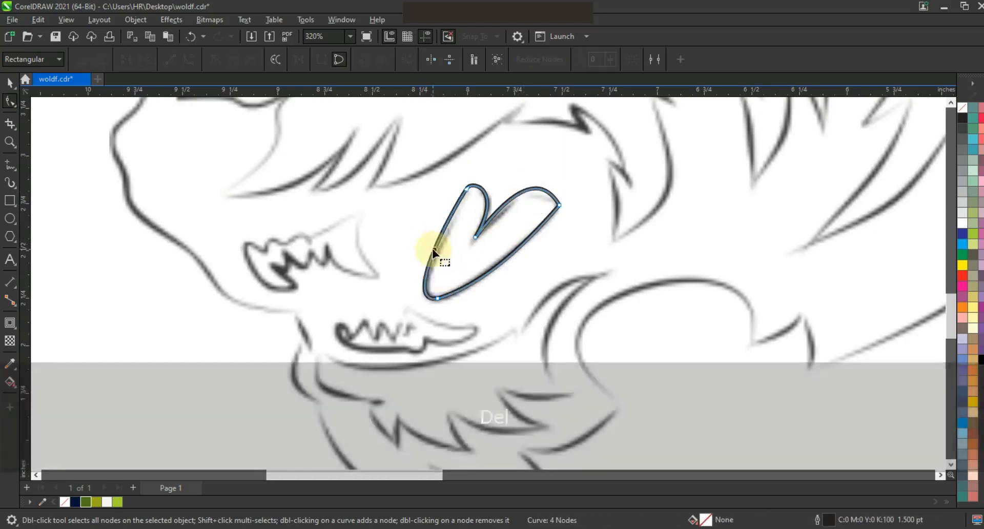
Fill the eye shape with red.
key(space)
click(963, 276)
key(Escape)
Zoom in on the mouth and trace a closed polyline around the upper teeth.
click(10, 142)
drag(213, 184, 666, 412)
click(10, 164)
click(362, 149)
double_click(274, 181)
double_click(238, 191)
key(space)
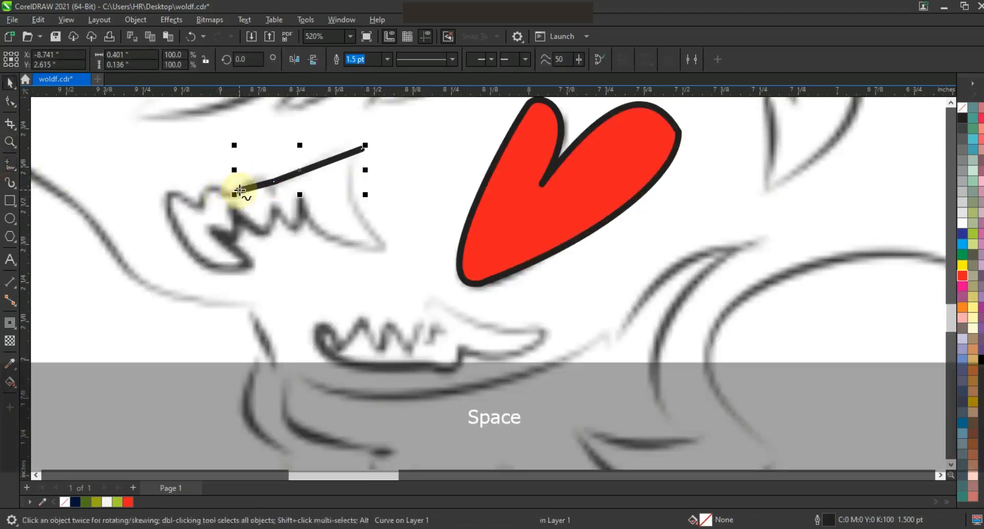
double_click(202, 203)
double_click(169, 194)
double_click(251, 270)
double_click(214, 222)
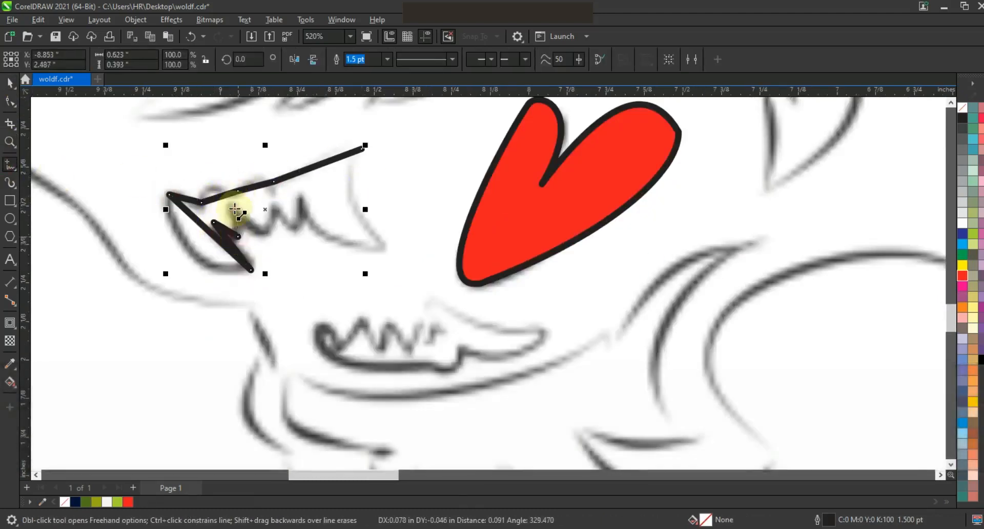
double_click(261, 234)
double_click(271, 199)
double_click(387, 251)
click(361, 148)
Curve the upper teeth shape's segments to follow the sketch.
click(9, 101)
click(215, 251)
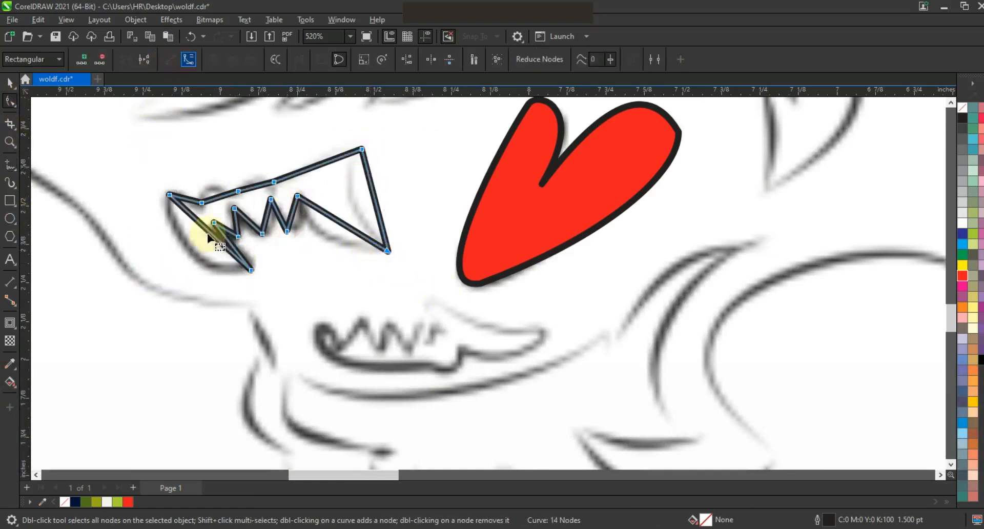
drag(191, 250, 325, 236)
drag(377, 213, 350, 215)
drag(333, 160, 329, 145)
drag(261, 185, 216, 191)
key(ctrl+z)
drag(184, 198, 184, 193)
Trace a closed polyline around the lower teeth following the sketch.
click(13, 163)
click(321, 322)
double_click(337, 346)
double_click(362, 318)
double_click(377, 345)
double_click(384, 319)
double_click(433, 298)
double_click(550, 339)
double_click(459, 347)
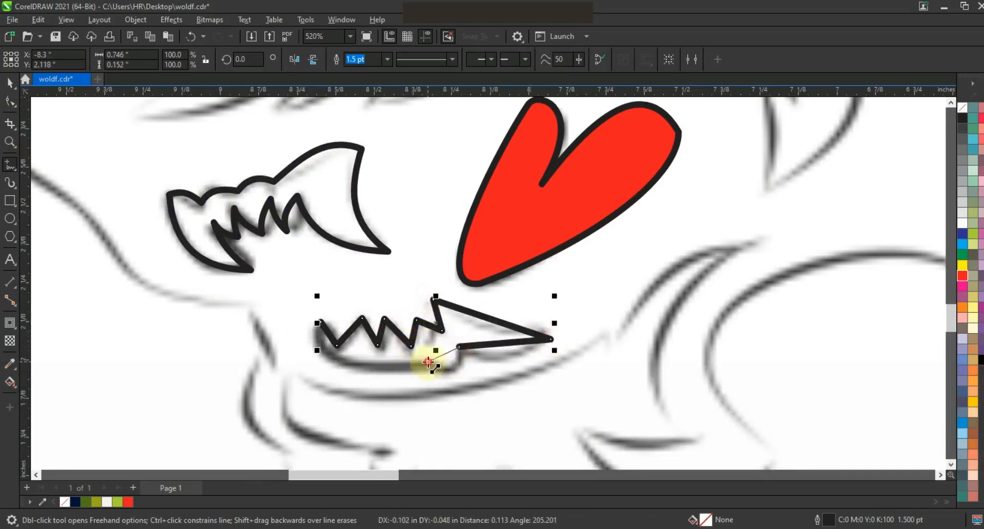
double_click(391, 363)
double_click(349, 360)
click(321, 321)
Convert the lower teeth shape to curves and bend its segments to follow the sketch.
click(10, 102)
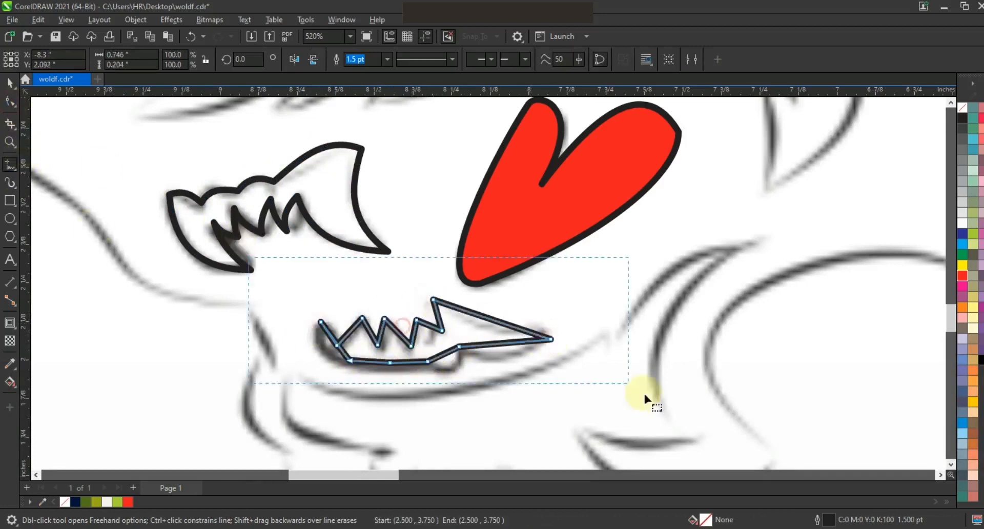
click(190, 60)
mouse_move(341, 349)
mouse_down()
mouse_move(327, 353)
mouse_move(408, 368)
mouse_up()
drag(443, 355, 450, 363)
drag(500, 345, 500, 361)
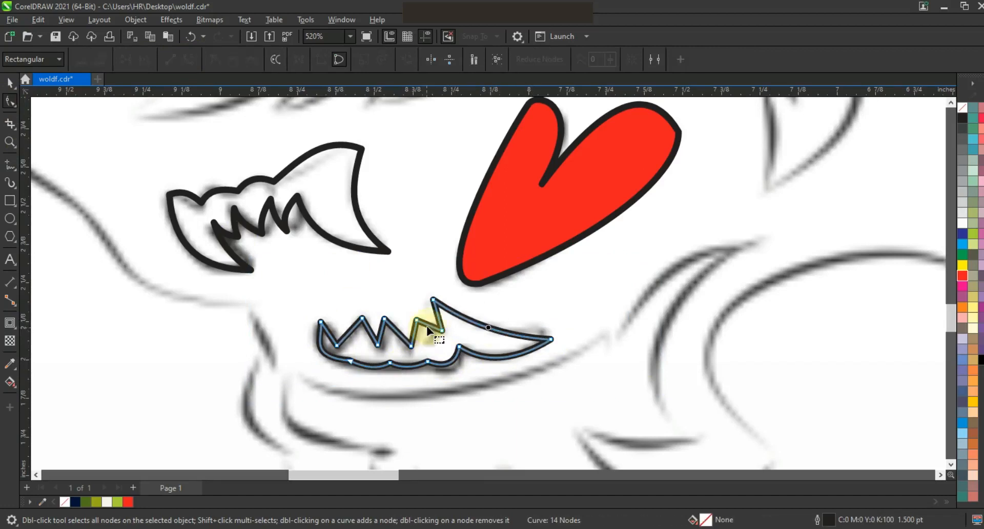
drag(414, 333, 394, 338)
drag(382, 332, 367, 334)
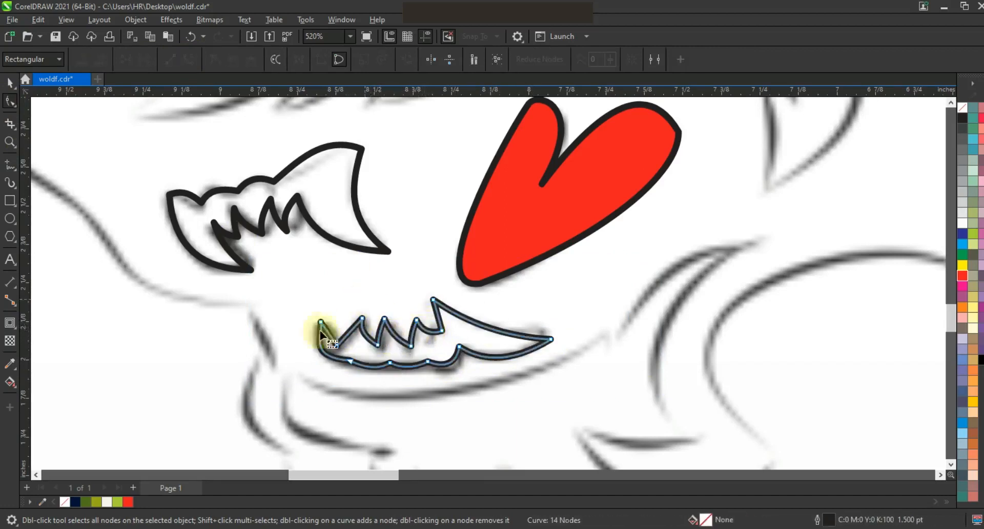
click(10, 82)
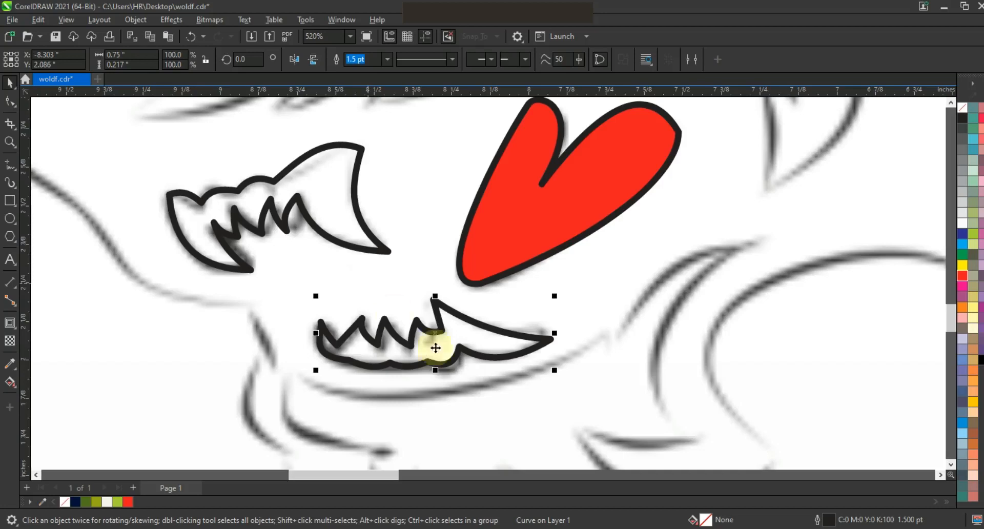
Give the teeth shapes a white fill with no outline and move them onto the logo's mouth.
key(F3)
key(F3)
shift+click(409, 318)
click(963, 222)
key(F3)
key(Escape)
drag(608, 407, 413, 289)
right_click(960, 107)
click(940, 116)
drag(494, 311, 259, 318)
key(Escape)
Apply the olive green document color to a selected shape on the logo.
scroll(439, 184, down, 2)
click(9, 143)
drag(260, 136, 585, 305)
click(10, 84)
click(347, 349)
click(86, 502)
click(150, 351)
Zoom in and trace a zigzag polyline over the fur streak on the logo's right side.
click(9, 143)
drag(215, 165, 744, 410)
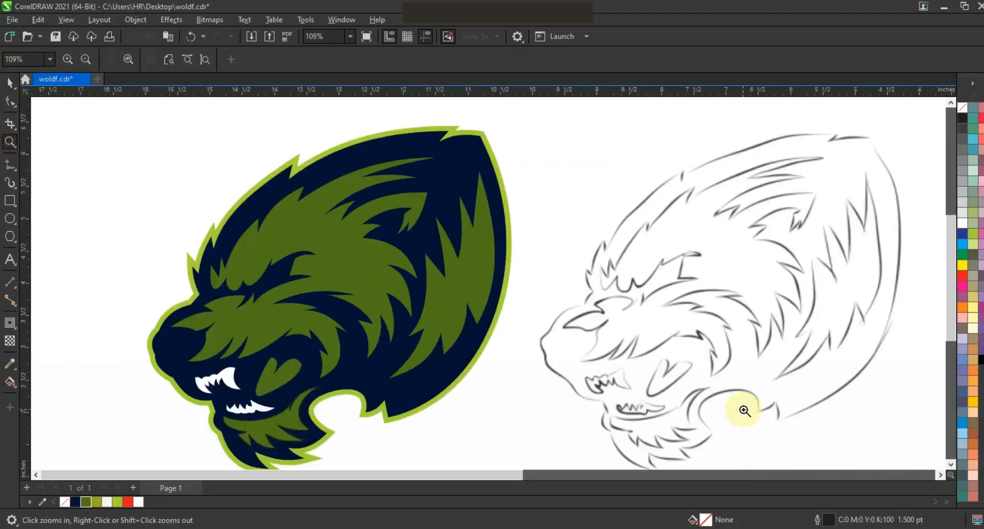
click(10, 164)
click(417, 248)
click(447, 322)
click(456, 270)
click(474, 296)
click(475, 245)
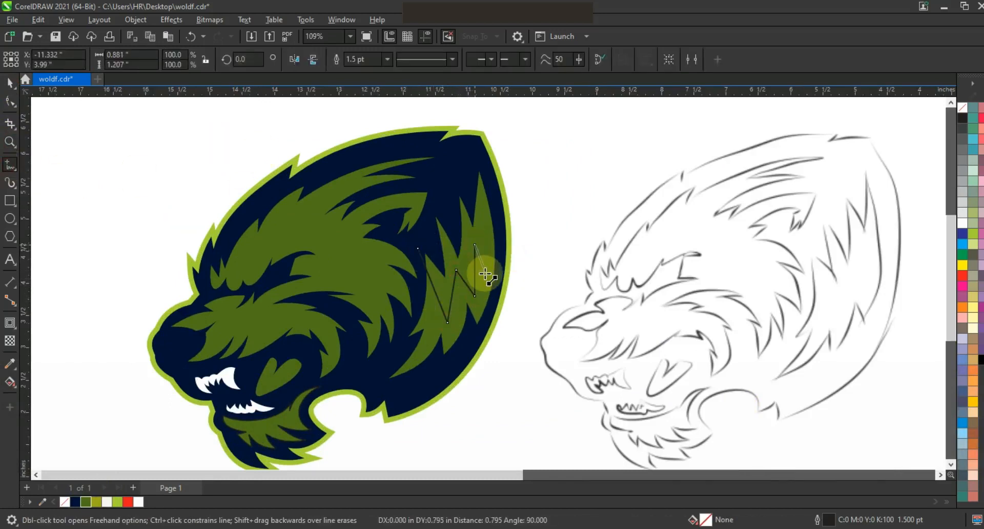
click(484, 273)
double_click(492, 193)
Curve one of the zigzag's segments and Smart Fill the enclosed area to create the fur streak shape.
click(10, 103)
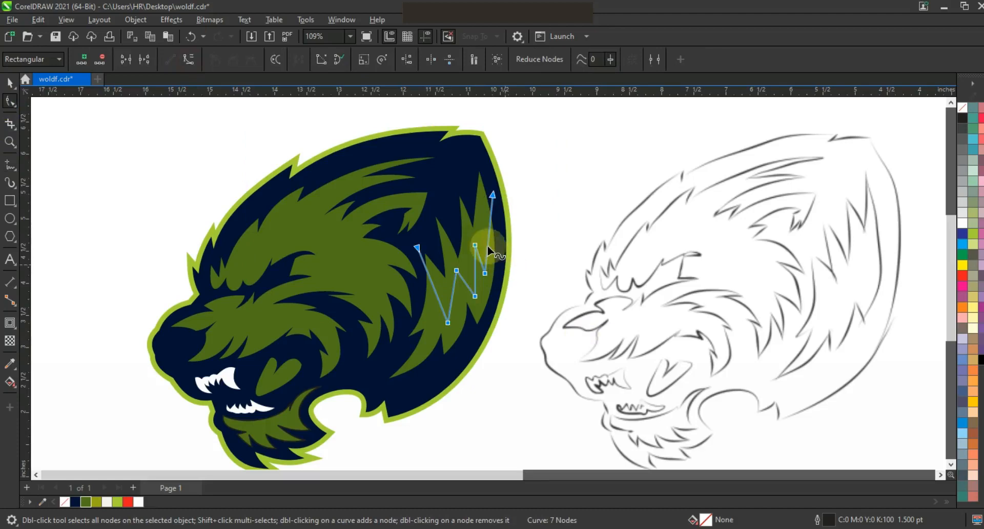
click(475, 271)
drag(475, 271, 441, 290)
click(11, 385)
click(104, 397)
click(451, 282)
Fill the streak shape yellow-green, delete the tracing polyline, and remove the streak's outline.
click(10, 86)
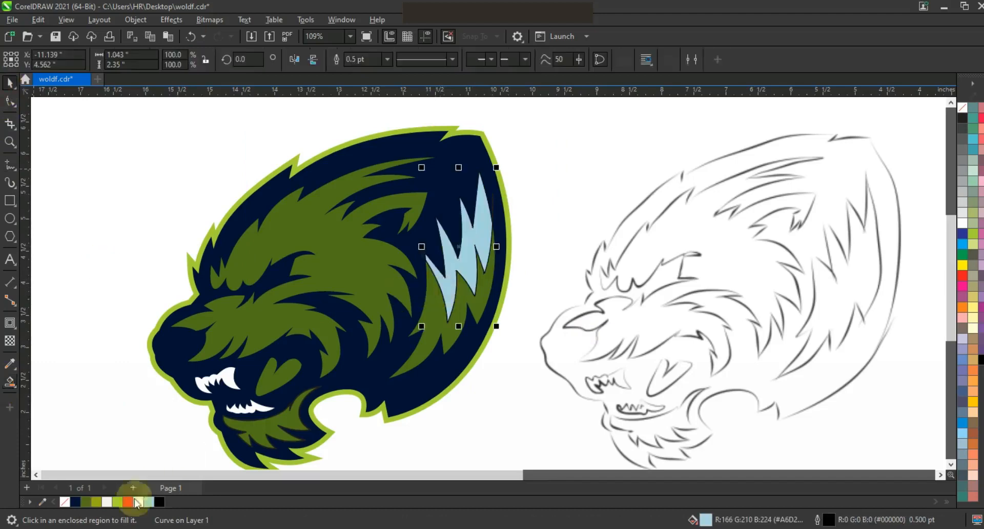
click(97, 502)
click(529, 391)
click(419, 252)
key(Delete)
click(447, 273)
shift+click(433, 330)
right_click(962, 110)
click(945, 119)
key(F3)
key(Escape)
Zoom in and trace a triangular polyline over a fur spike at the top of the head.
click(10, 142)
drag(281, 169, 702, 378)
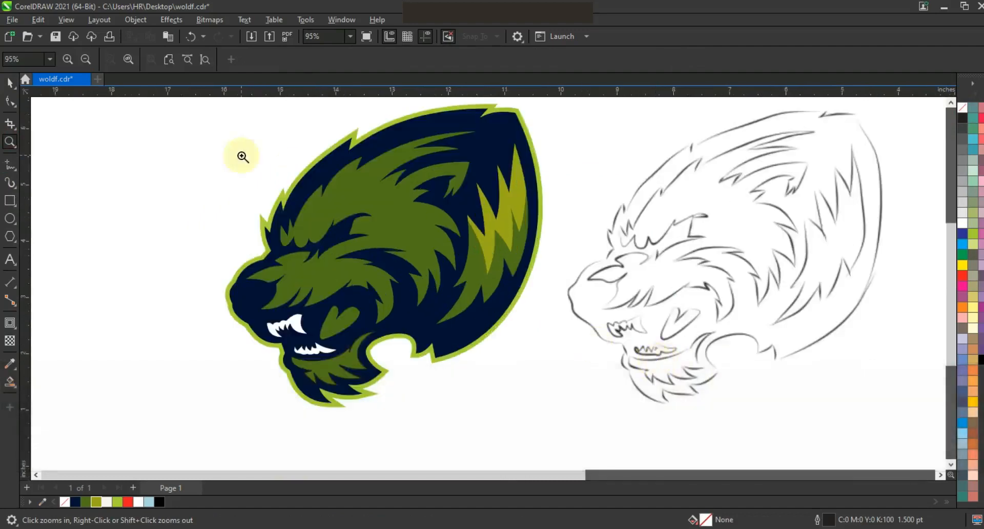
click(293, 169)
click(9, 165)
click(433, 168)
double_click(406, 209)
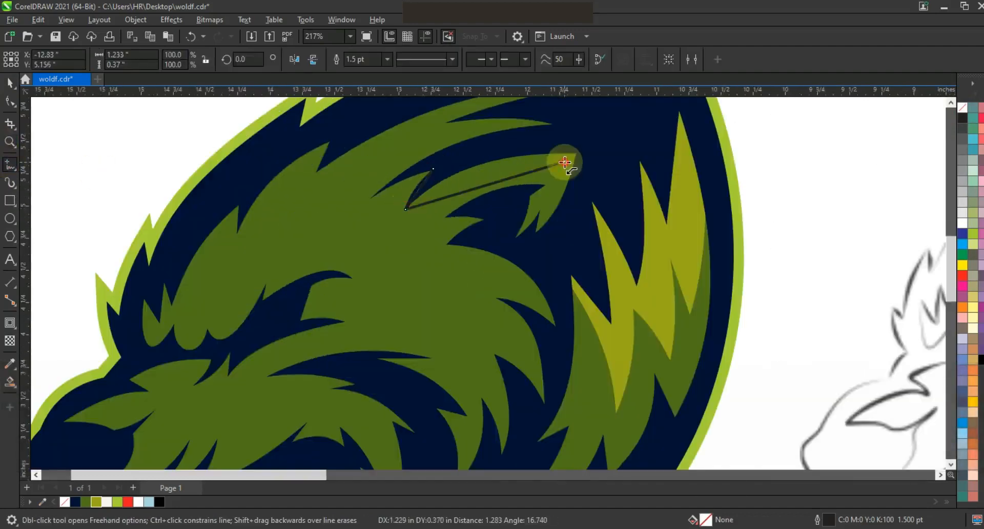
double_click(564, 162)
click(536, 238)
Convert the spike's sides to curves, bend them, and Smart Fill the enclosed spike area.
click(10, 101)
drag(285, 110, 641, 259)
click(187, 61)
drag(499, 182, 490, 172)
drag(553, 194, 556, 196)
click(10, 380)
click(562, 159)
Fill the spike shape olive green, delete the tracing polyline, and remove the spike's outline.
click(8, 81)
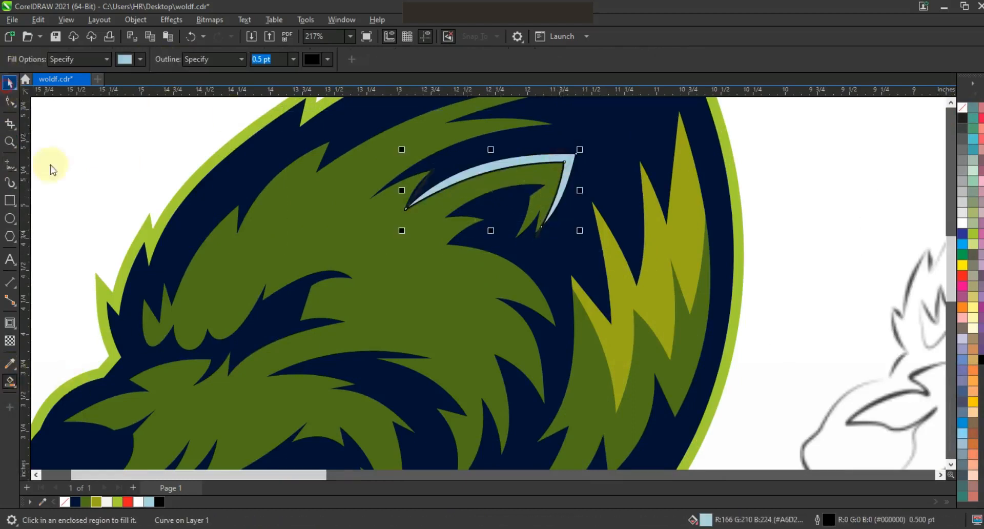
click(96, 502)
click(539, 235)
key(Delete)
click(568, 168)
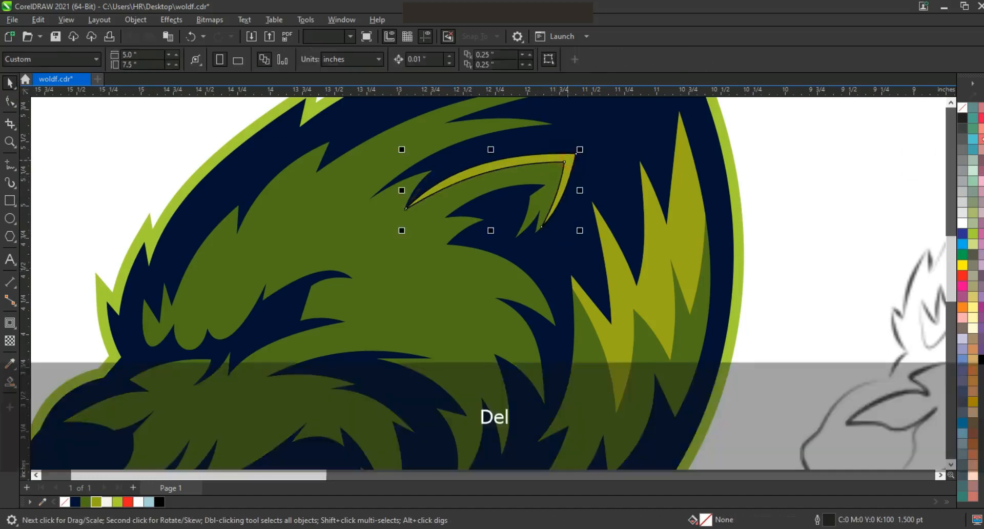
right_click(962, 107)
click(942, 117)
click(826, 165)
key(F3)
Zoom in on the eye area and draw a crescent eye shape from a line with one curved side.
click(10, 142)
drag(429, 131, 621, 292)
click(586, 323)
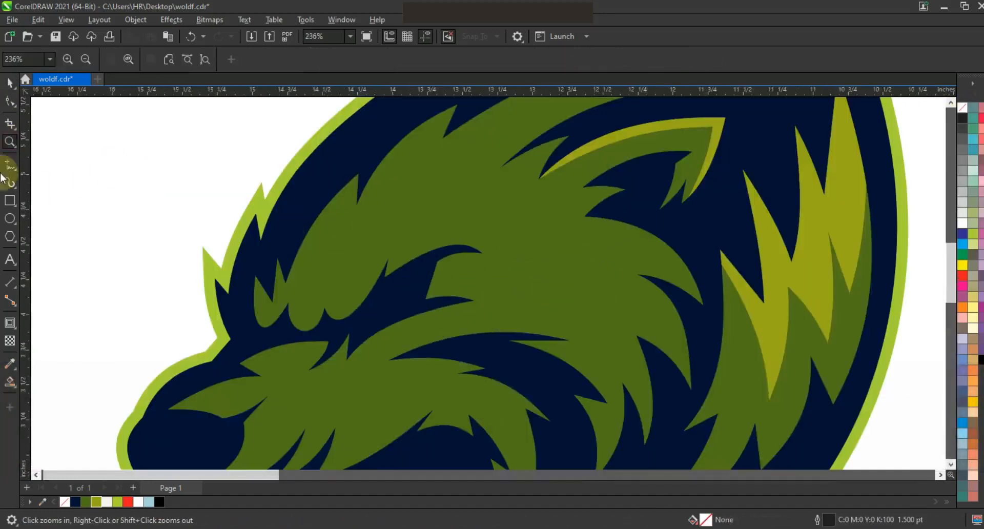
click(9, 164)
click(424, 267)
click(362, 318)
click(10, 101)
drag(292, 229, 521, 385)
key(shift+F2)
key(F3)
drag(373, 226, 407, 277)
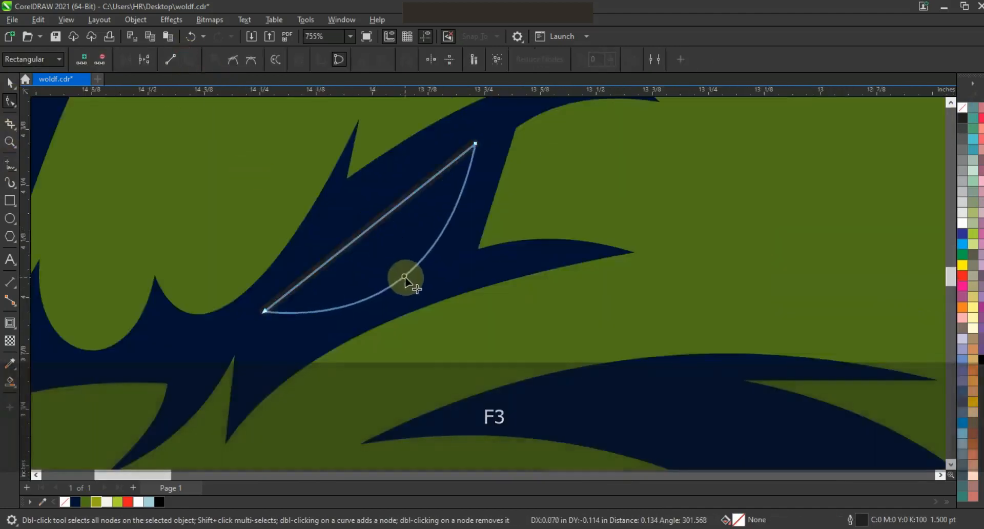
click(364, 237)
Draw a closed triangular polyline overlapping the crescent's upper edge.
click(10, 163)
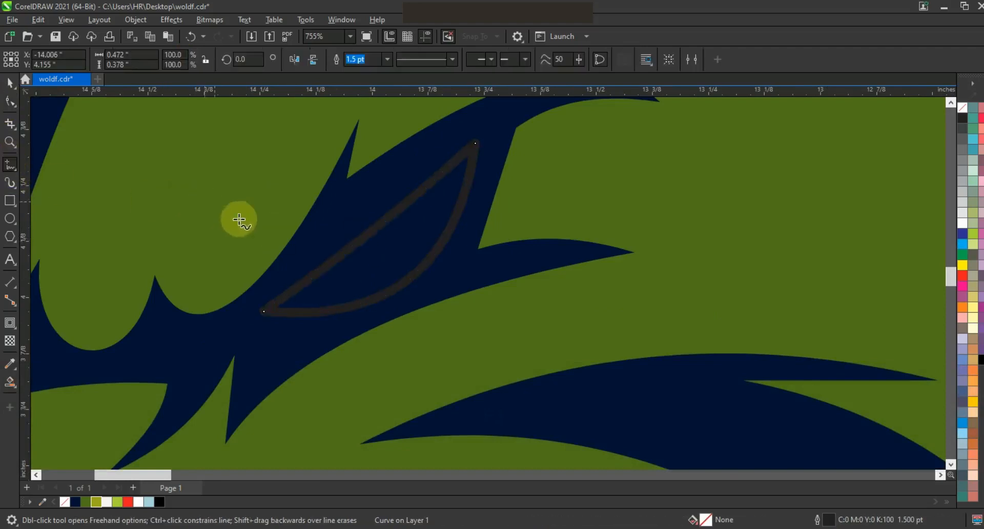
click(374, 206)
double_click(370, 291)
double_click(329, 237)
click(374, 206)
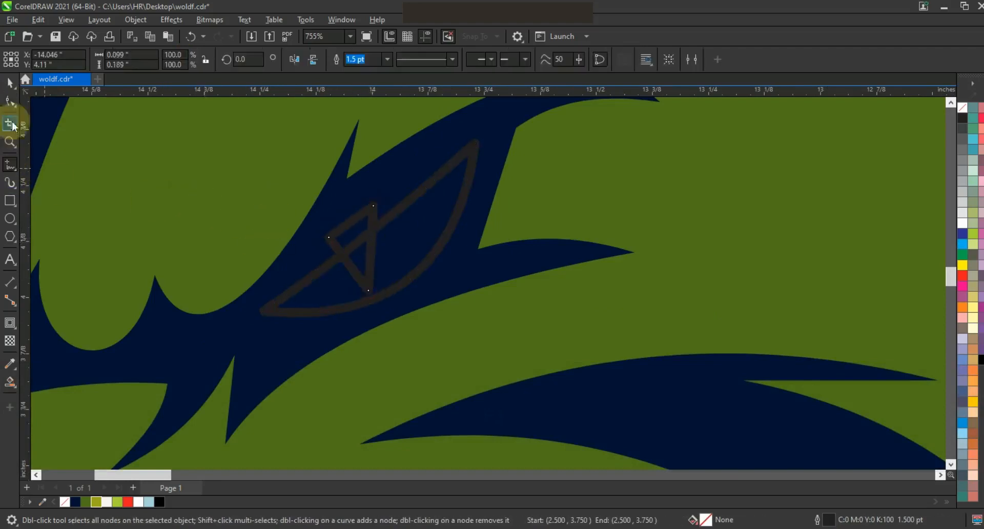
Trim the crescent with the triangle and delete the triangle.
click(10, 83)
shift+click(460, 160)
click(383, 59)
key(Escape)
click(375, 208)
key(Delete)
Fill the eye shape chartreuse and scale it to about 76% on the logo.
click(405, 205)
click(118, 502)
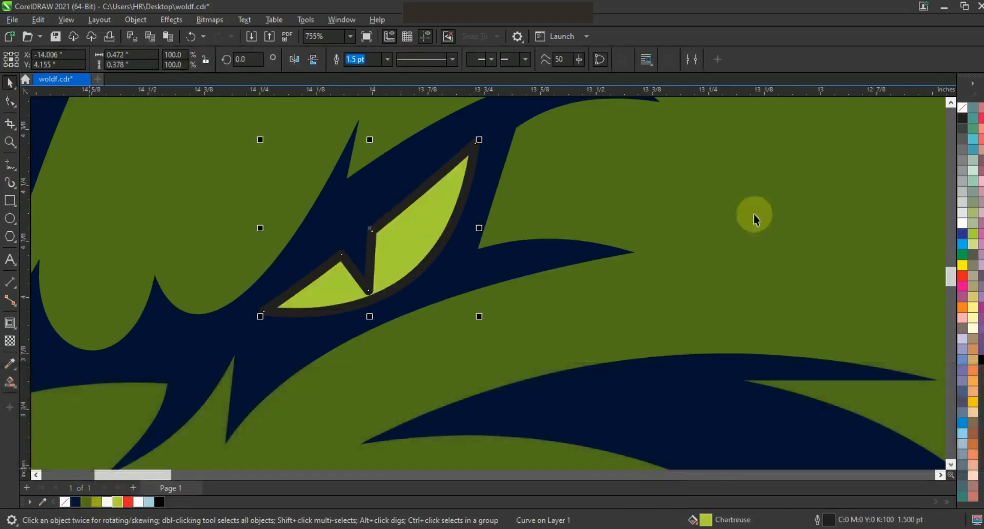
key(F3)
key(Escape)
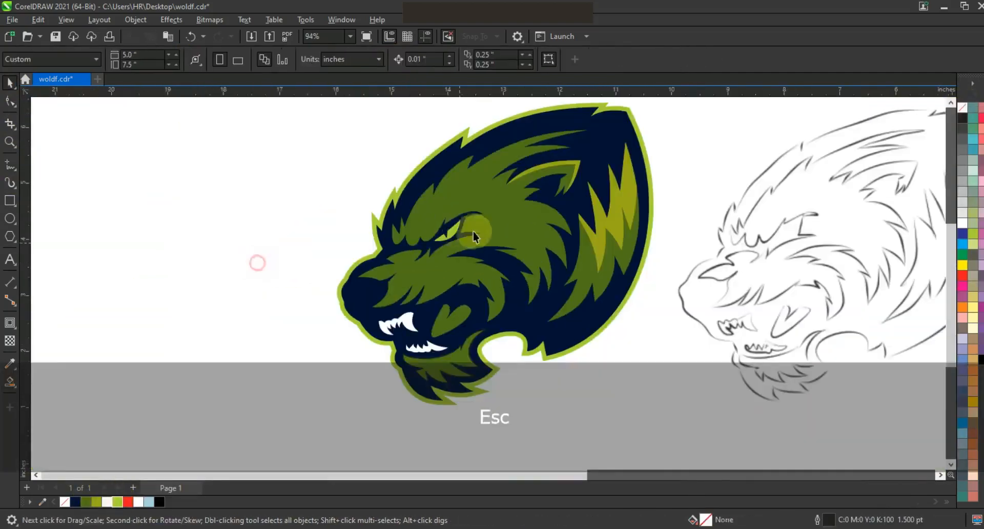
drag(465, 216, 461, 219)
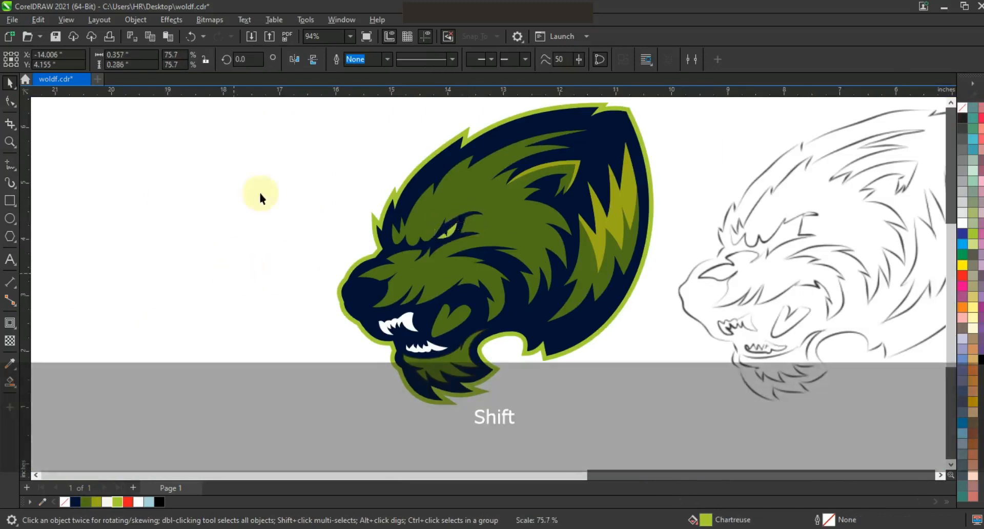
key(F3)
key(Escape)
click(225, 270)
click(10, 141)
drag(257, 125, 561, 351)
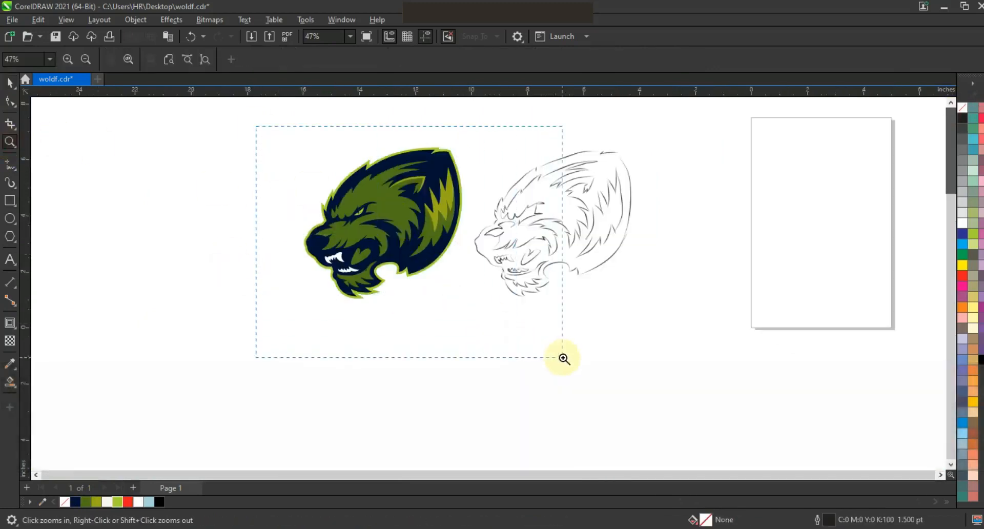
click(227, 236)
click(10, 200)
click(10, 164)
mouse_move(336, 195)
mouse_down()
mouse_move(324, 203)
mouse_move(309, 195)
mouse_up()
click(10, 83)
click(97, 501)
right_click(963, 108)
click(949, 119)
click(213, 255)
key(F3)
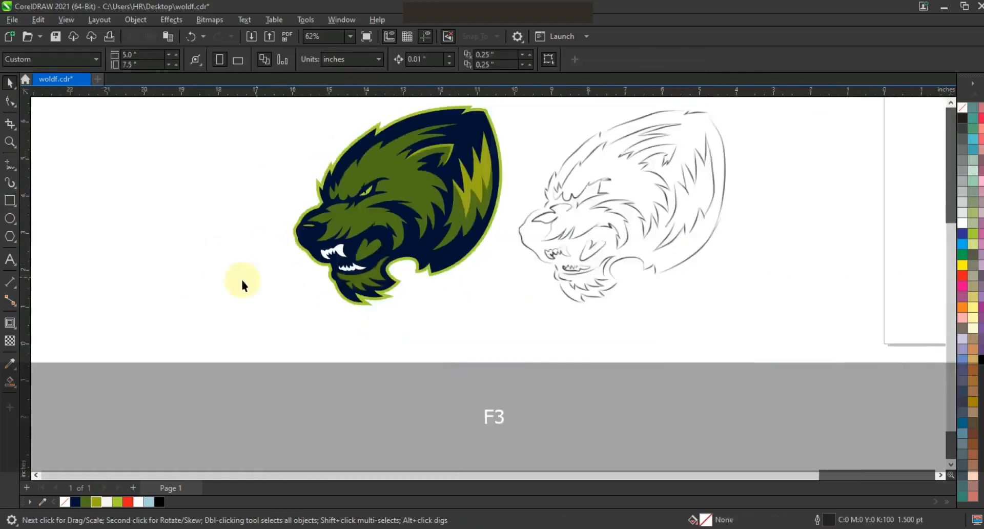
Copy the green fur shapes beside the logo and set the copy to no fill with a black outline.
key(F4)
click(574, 329)
drag(579, 308, 392, 317)
right_click(392, 316)
key(shift+F2)
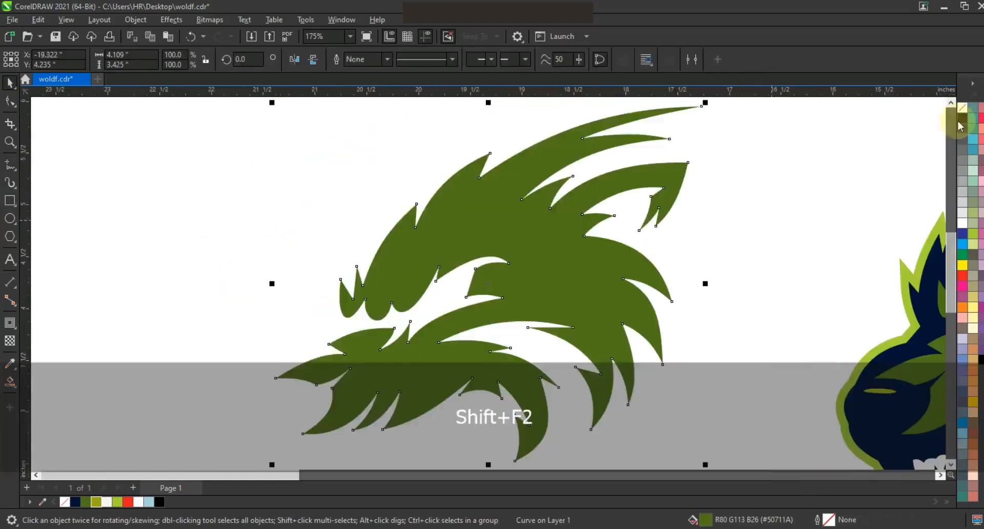
click(963, 108)
right_click(962, 119)
click(947, 129)
Apply a contour to the outlined fur copy and break the contour group apart.
click(10, 323)
scroll(478, 254, down, 1)
drag(590, 269, 583, 265)
click(11, 82)
click(97, 20)
mouse_move(133, 20)
click(193, 305)
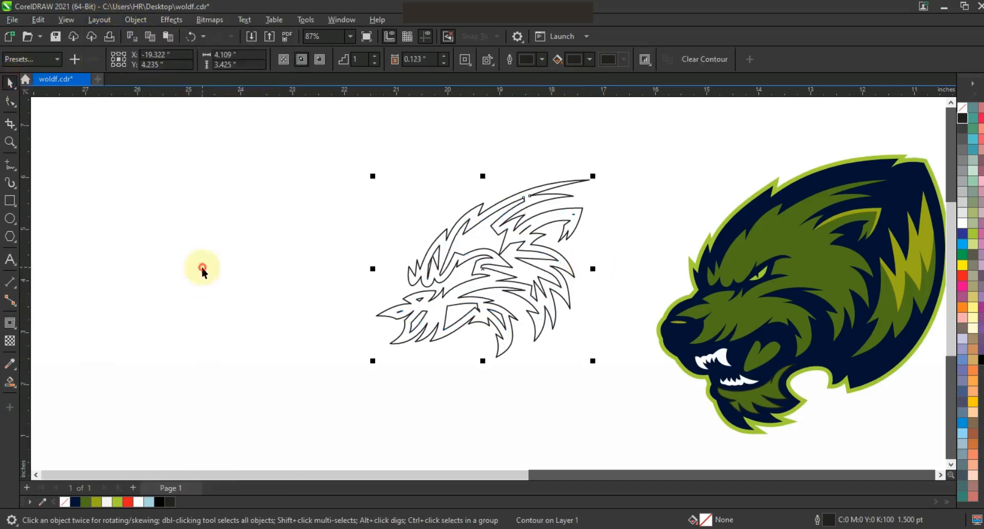
Delete the inner fur outline and fill the remaining contour pieces olive green.
click(202, 268)
click(564, 236)
key(Delete)
drag(626, 169, 356, 388)
click(85, 502)
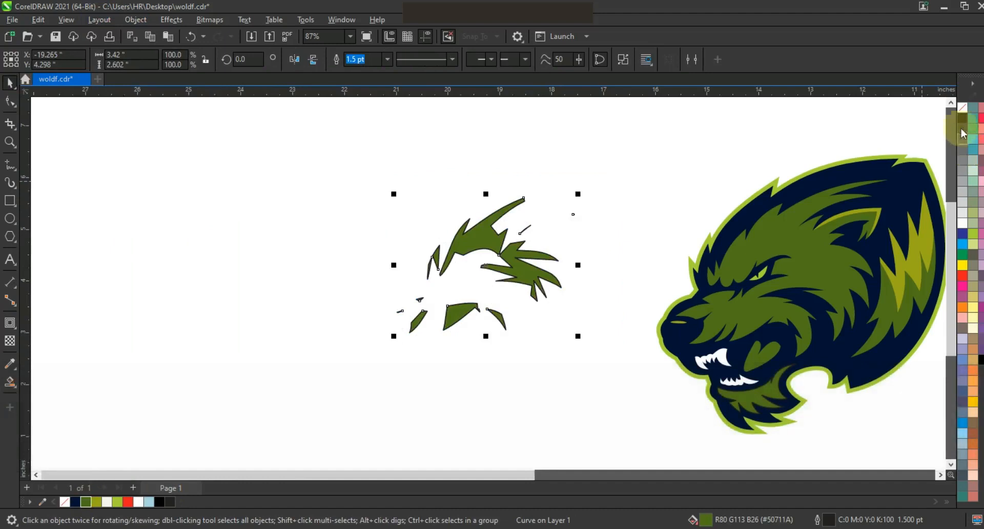
Remove the outline from the olive fur pieces and move them onto the fur area of the wolf logo.
right_click(963, 107)
click(949, 119)
drag(492, 251, 789, 263)
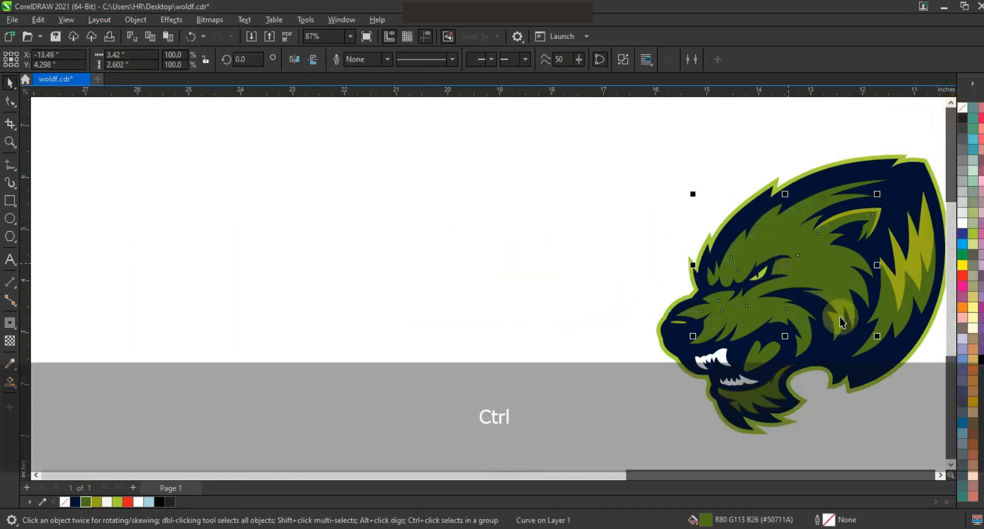
Fill the open-mouth shape inside the wolf's jaw red and zoom in on the logo.
ctrl+click(964, 264)
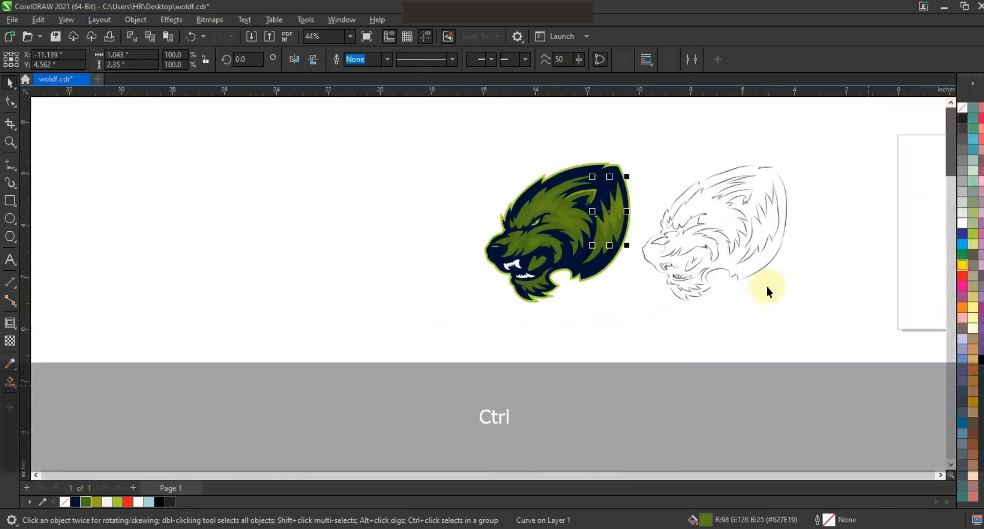
click(808, 332)
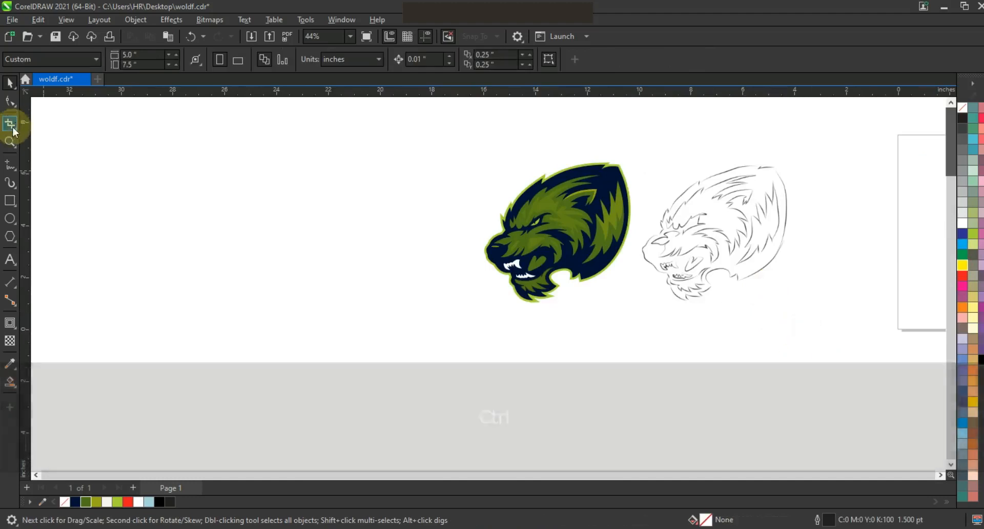
click(532, 264)
click(967, 286)
click(374, 344)
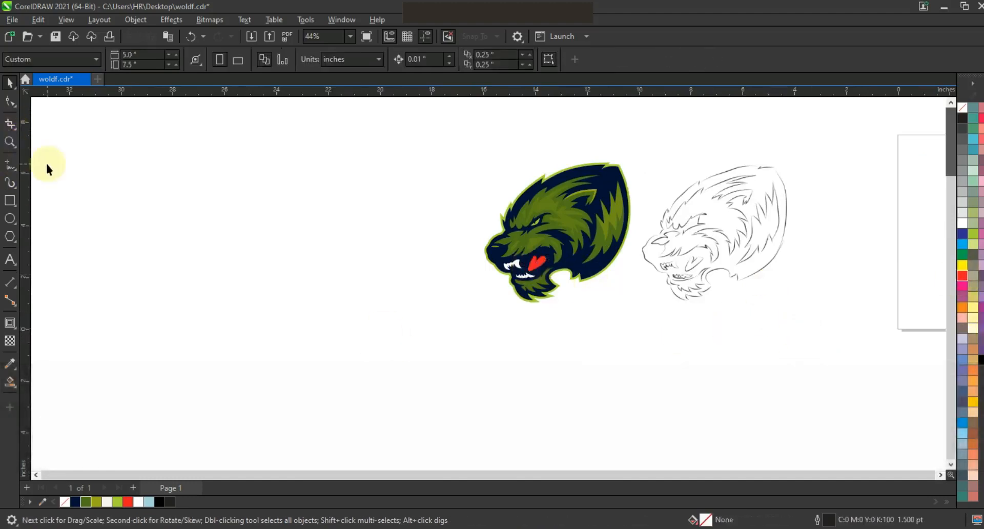
click(9, 143)
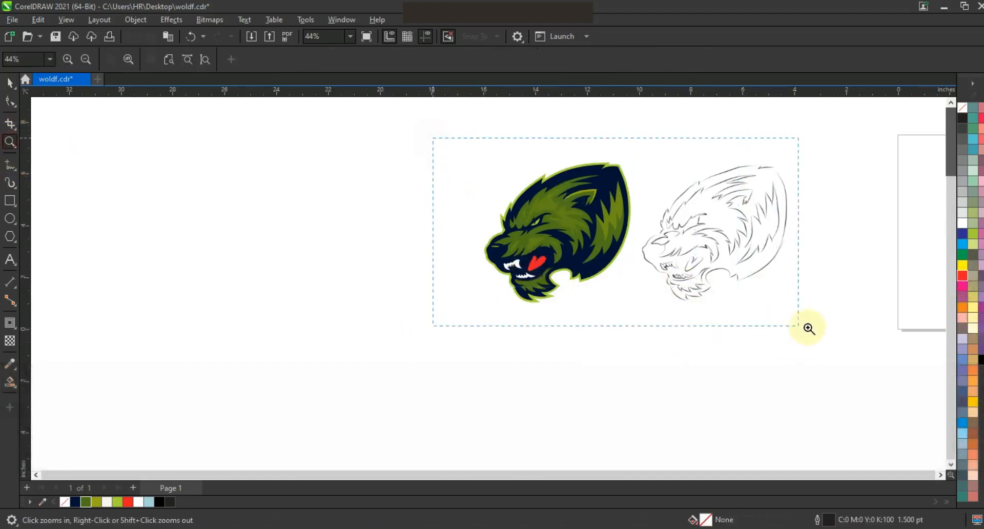
drag(818, 328, 818, 329)
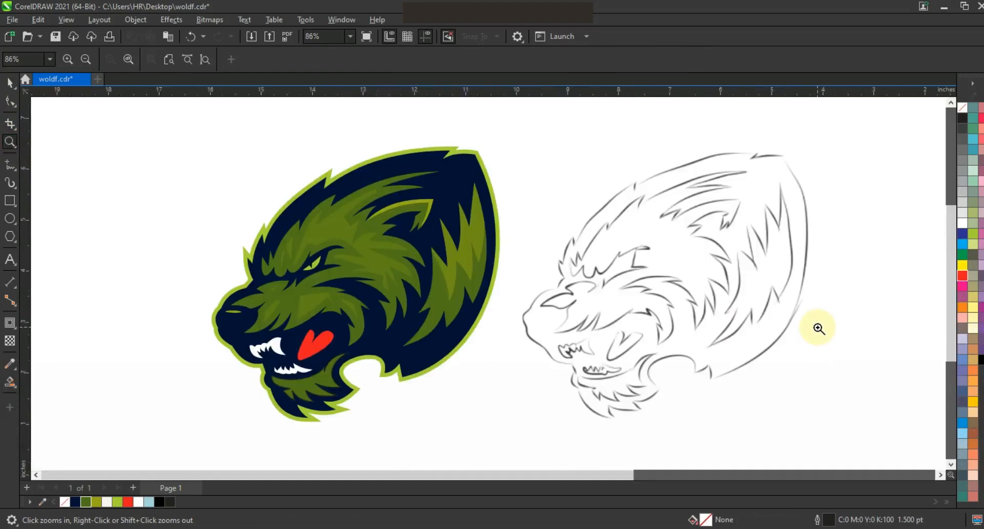